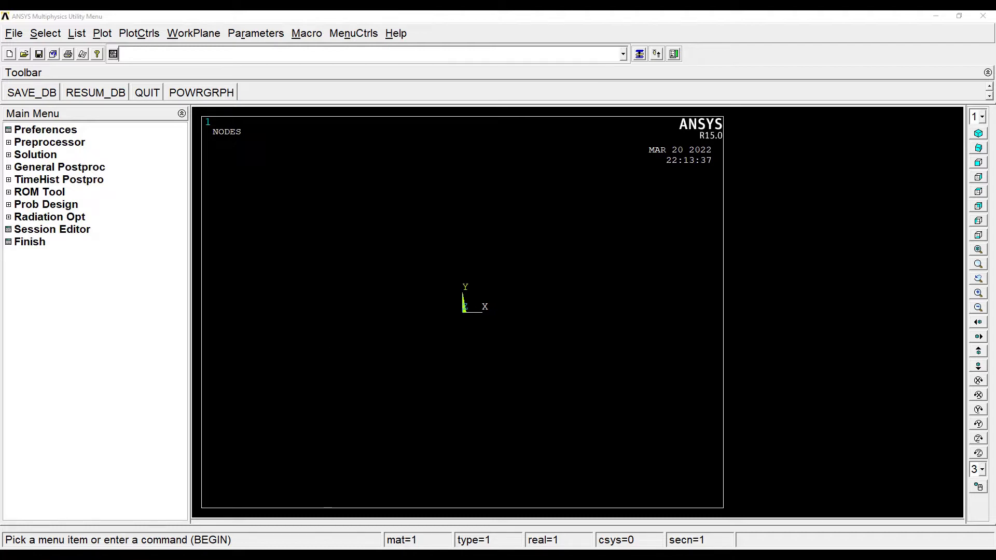
# - Review the cantilever beam load diagram in Adobe Reader, and restrict the analysis preferences in ANSYS to Structural
pyautogui.hotkey('alt', 'Tab')
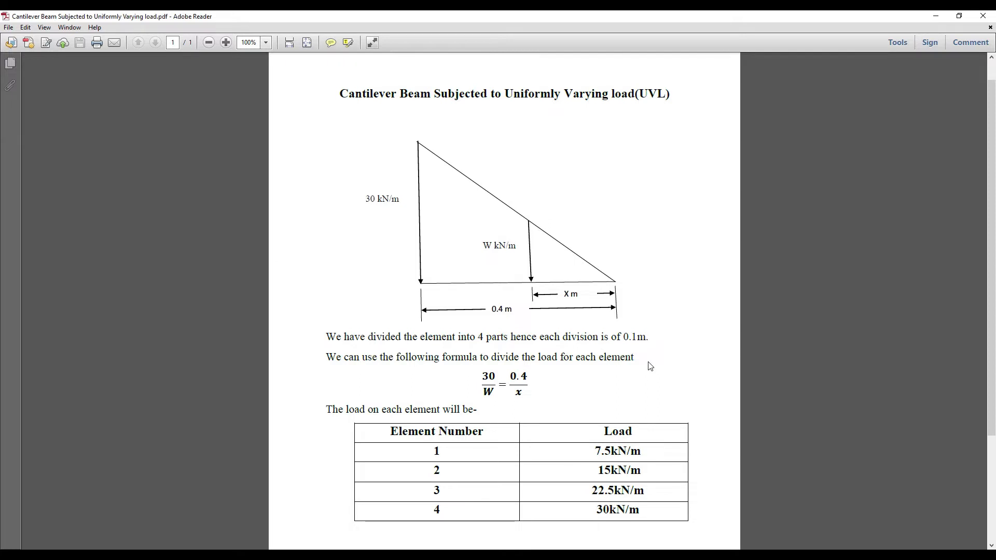
pyautogui.click(934, 16)
pyautogui.click(29, 133)
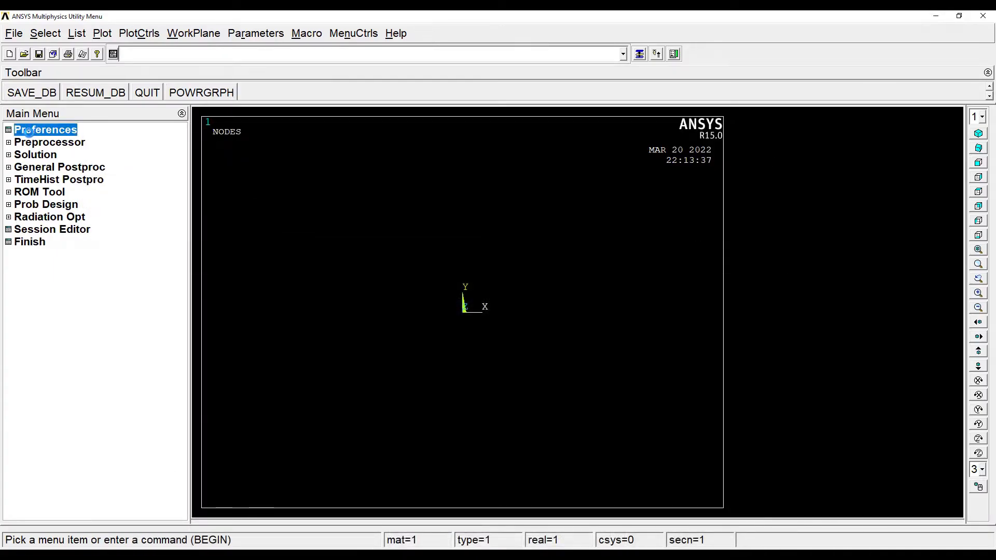
pyautogui.click(497, 217)
pyautogui.click(403, 386)
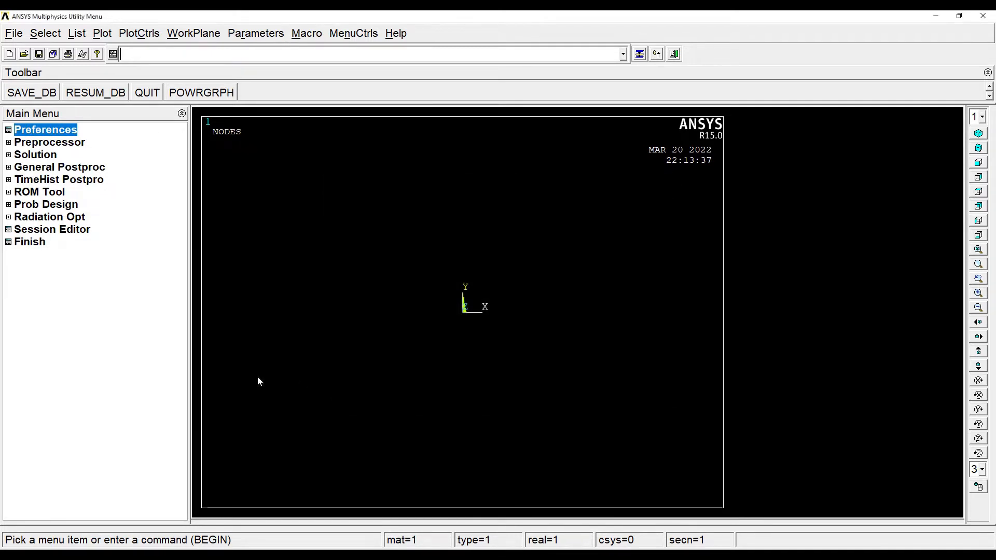
# - Add a structural Beam element from the element library as element type 1
pyautogui.click(48, 145)
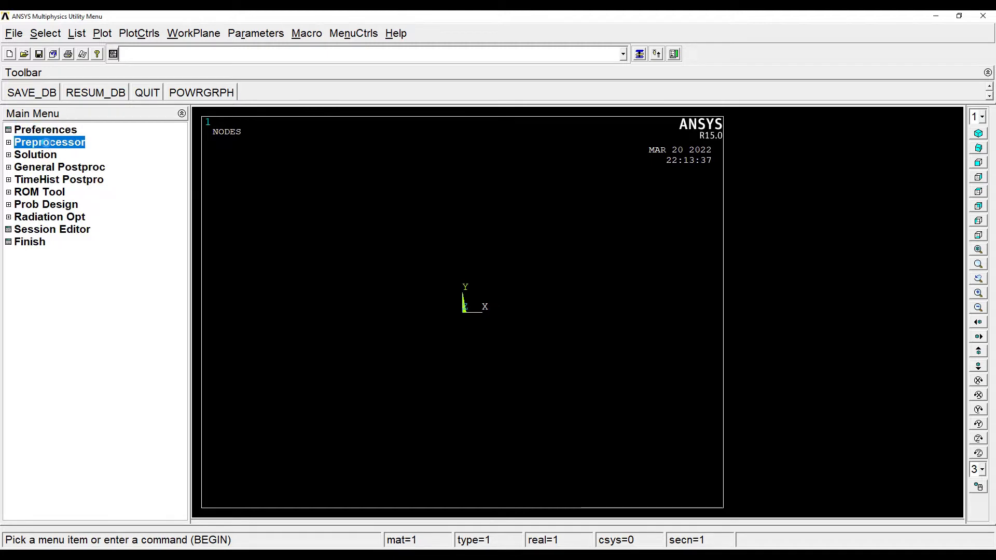
pyautogui.click(59, 155)
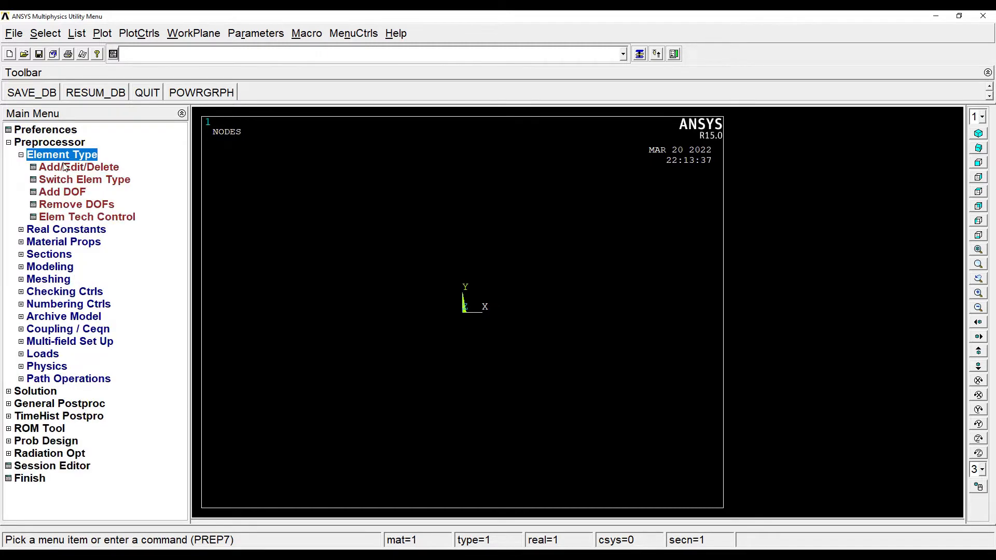
pyautogui.click(66, 168)
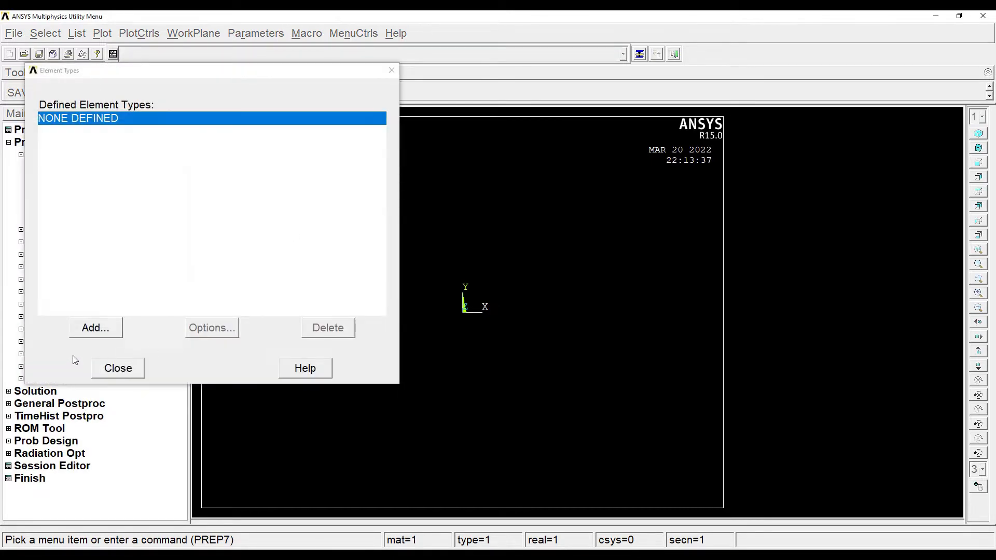
pyautogui.click(81, 334)
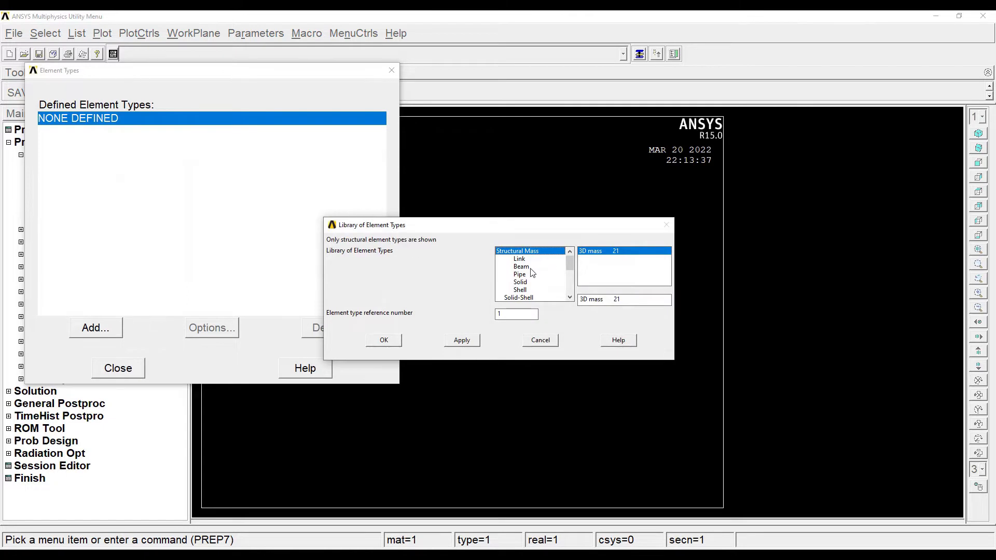
pyautogui.click(530, 267)
pyautogui.click(594, 259)
pyautogui.click(383, 339)
pyautogui.click(118, 368)
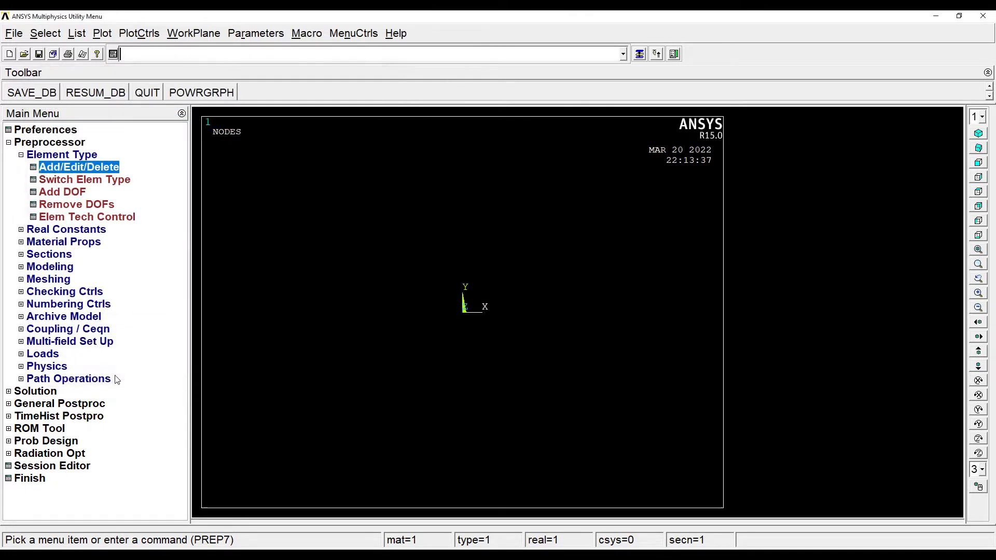
# - Define material model 1 as structural linear elastic isotropic with EX 2e5 and PRXY 0.3
pyautogui.click(62, 243)
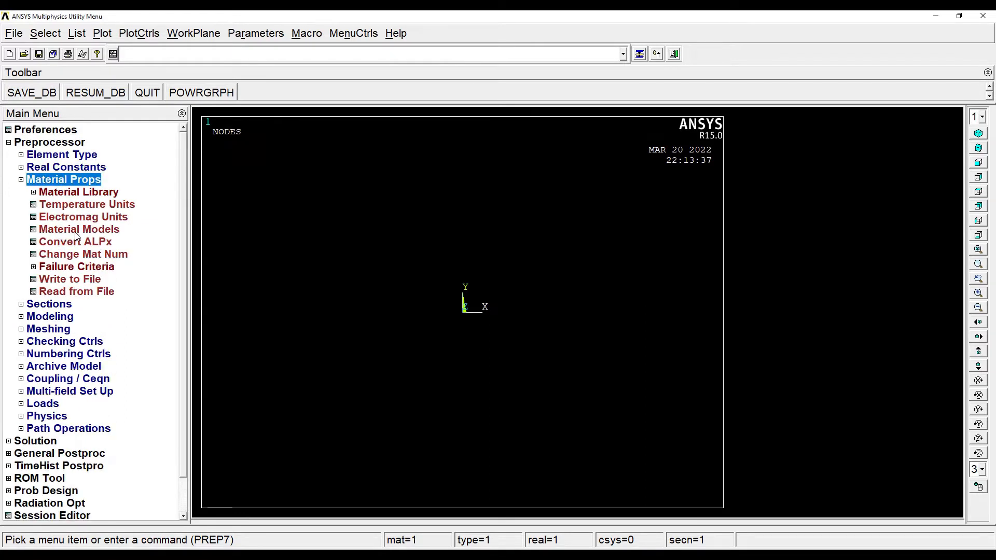
pyautogui.click(78, 230)
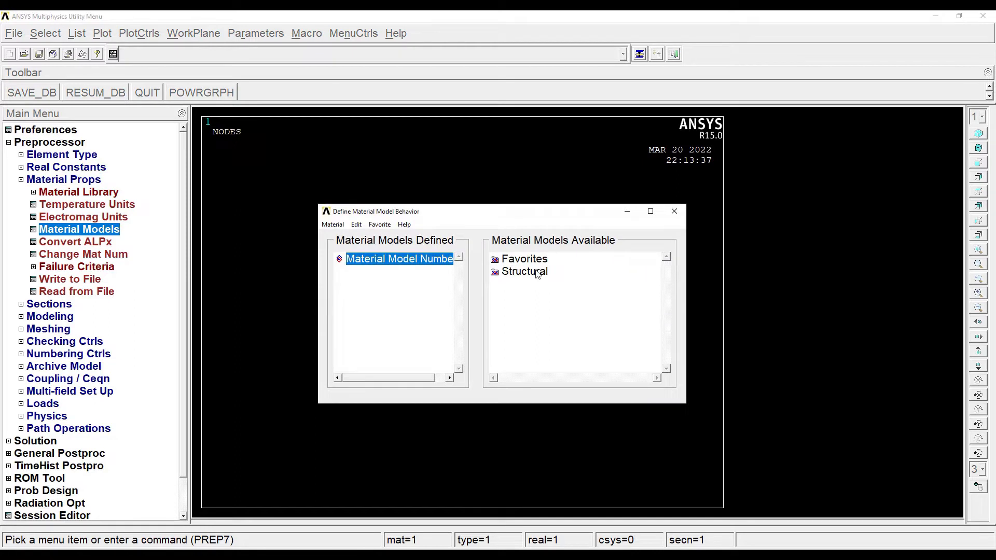
pyautogui.doubleClick(525, 272)
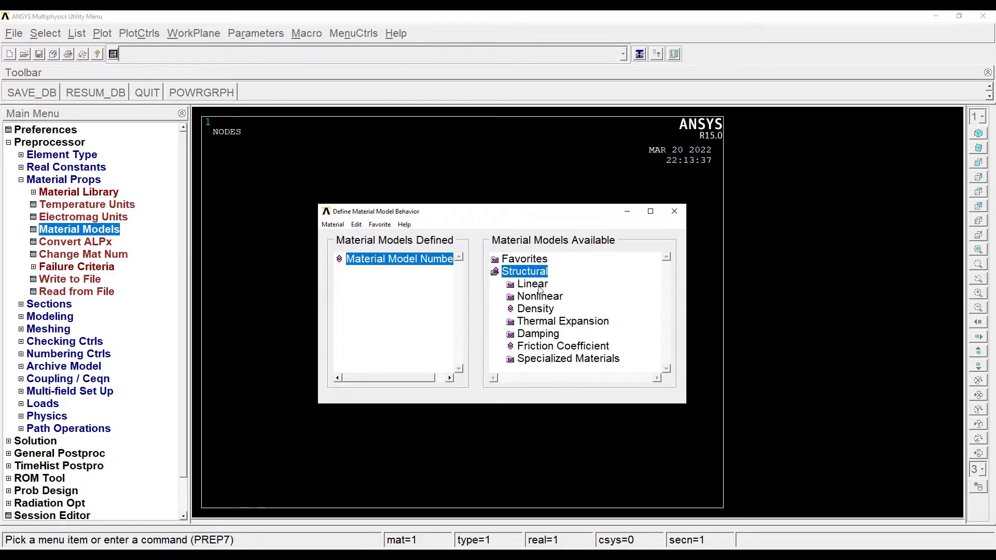
pyautogui.doubleClick(539, 287)
pyautogui.doubleClick(552, 297)
pyautogui.doubleClick(569, 310)
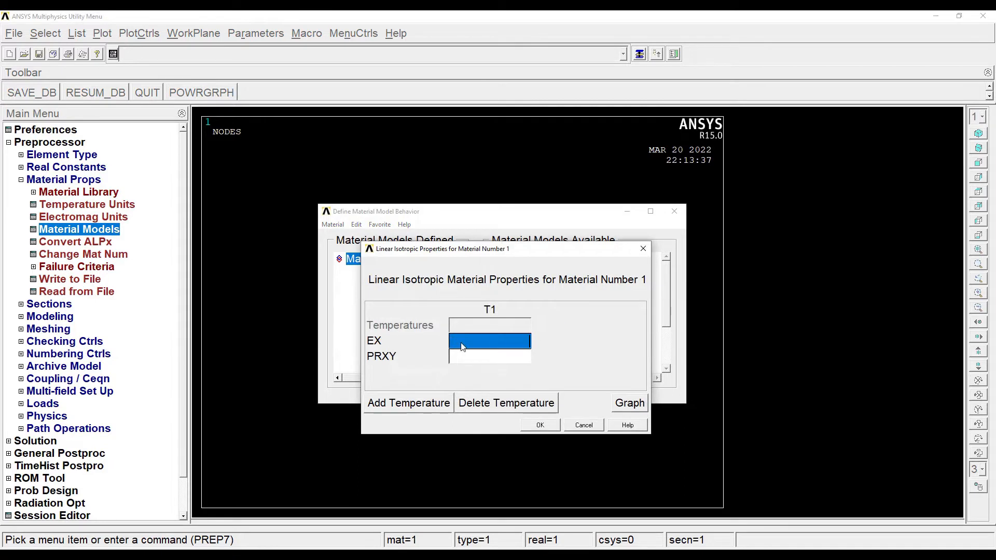
pyautogui.write('2e5')
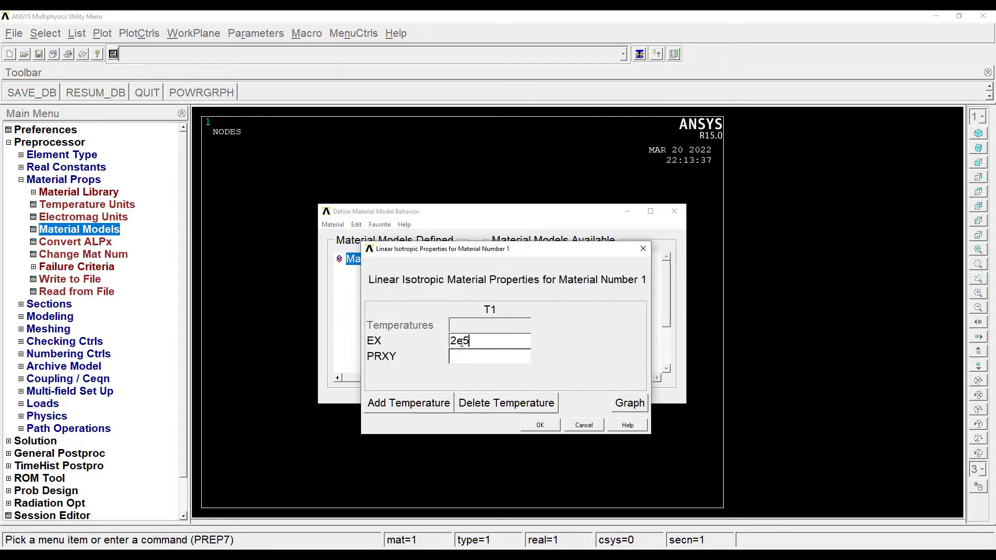
pyautogui.click(469, 361)
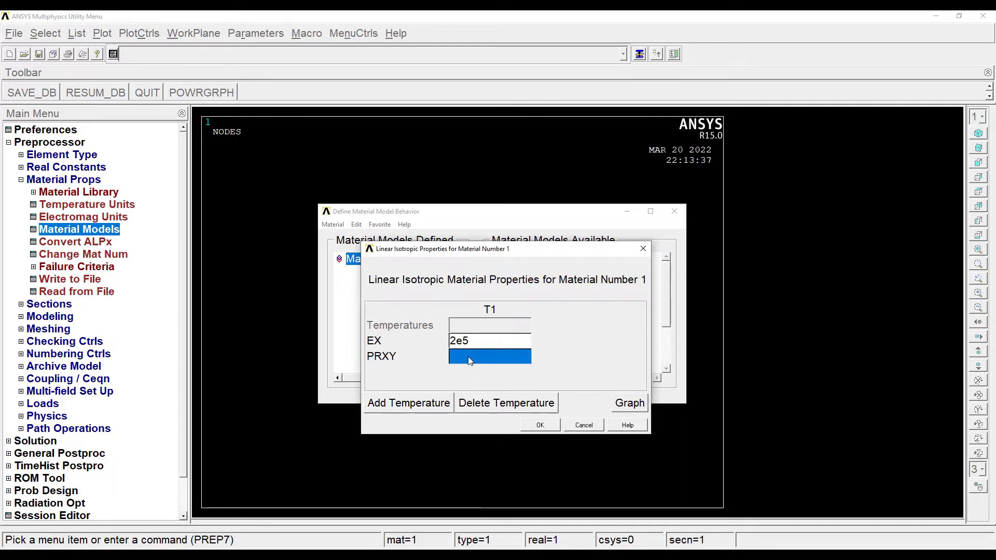
pyautogui.write('0.3')
pyautogui.click(538, 427)
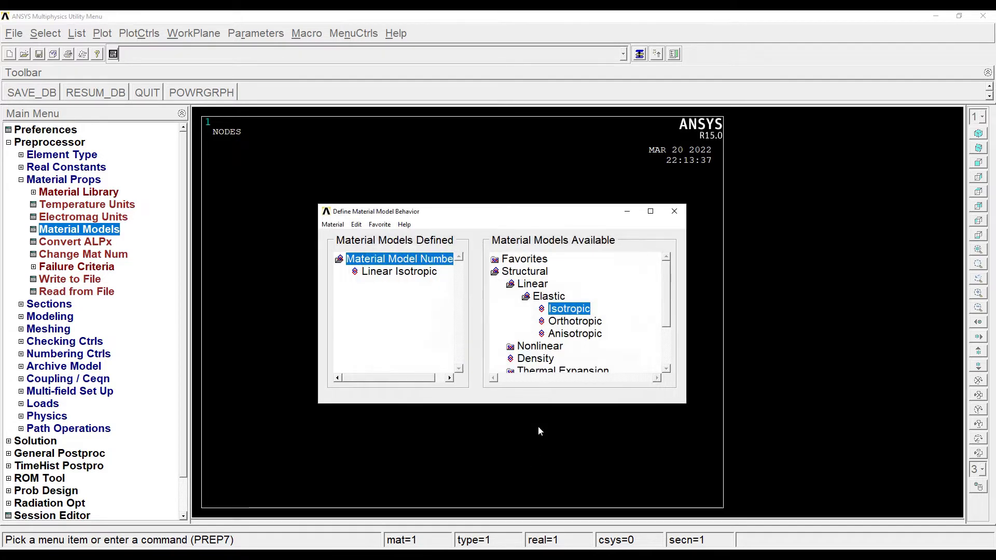
pyautogui.click(675, 211)
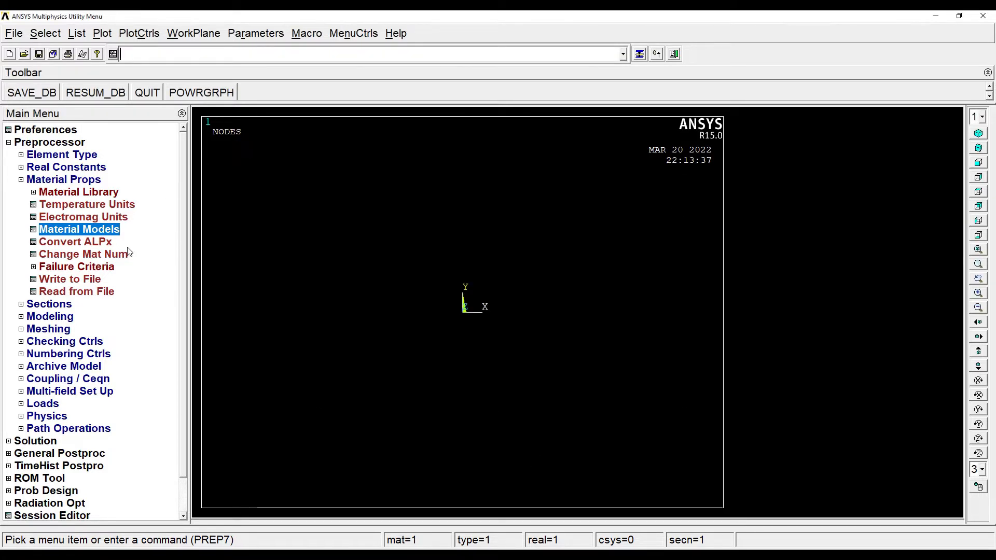
# - Define a solid rectangular beam section with ID 1, B 10 and H 10, previewing it before replotting the model view
pyautogui.click(46, 182)
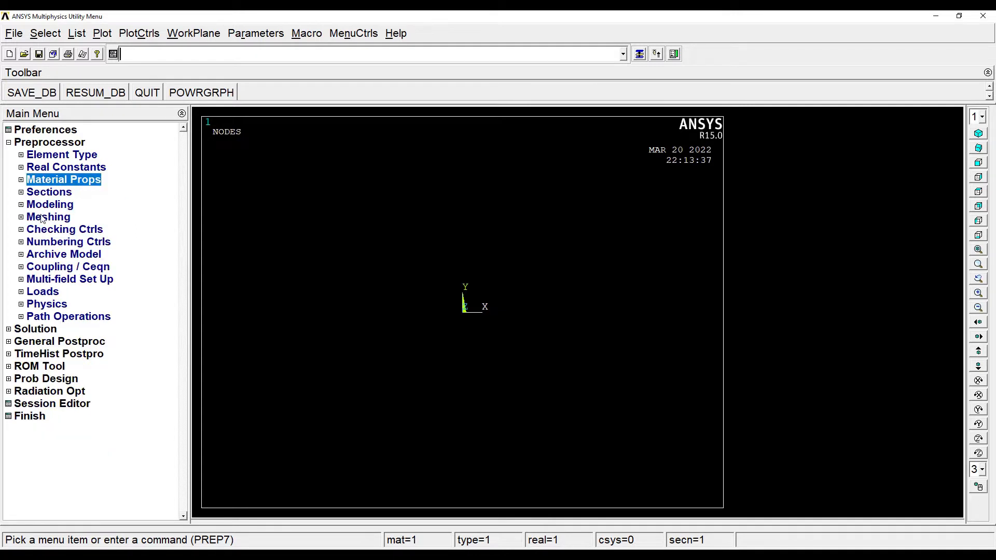
pyautogui.click(51, 194)
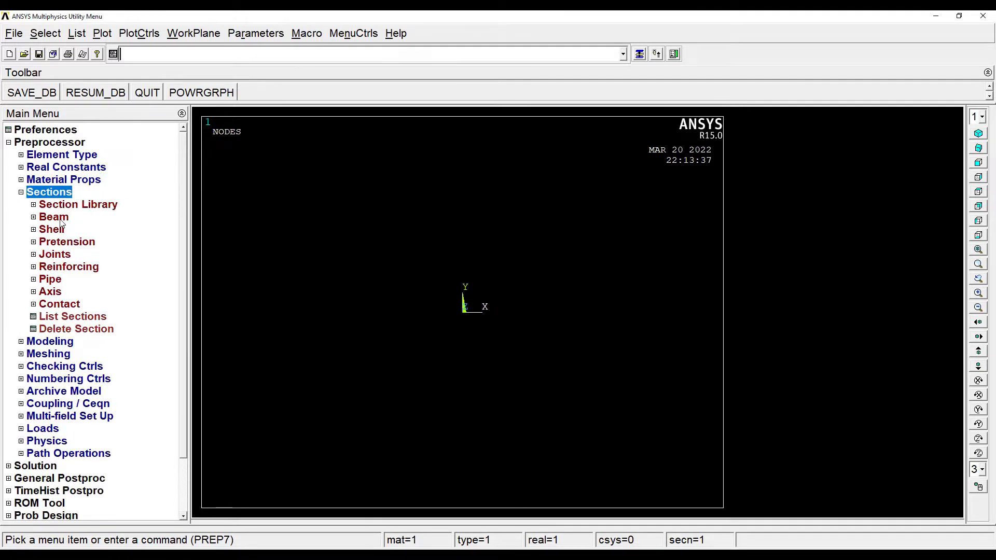
pyautogui.click(57, 218)
pyautogui.click(75, 231)
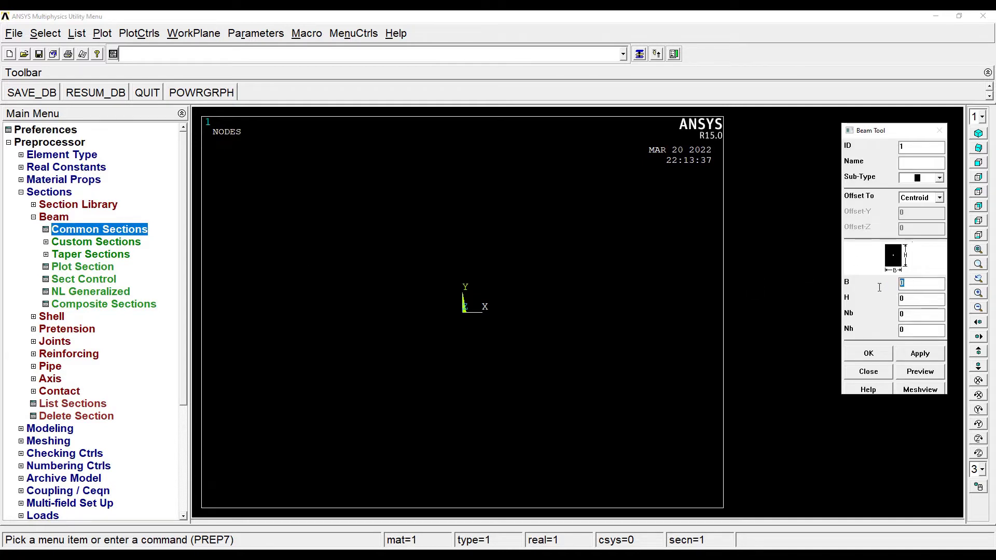
pyautogui.write('10')
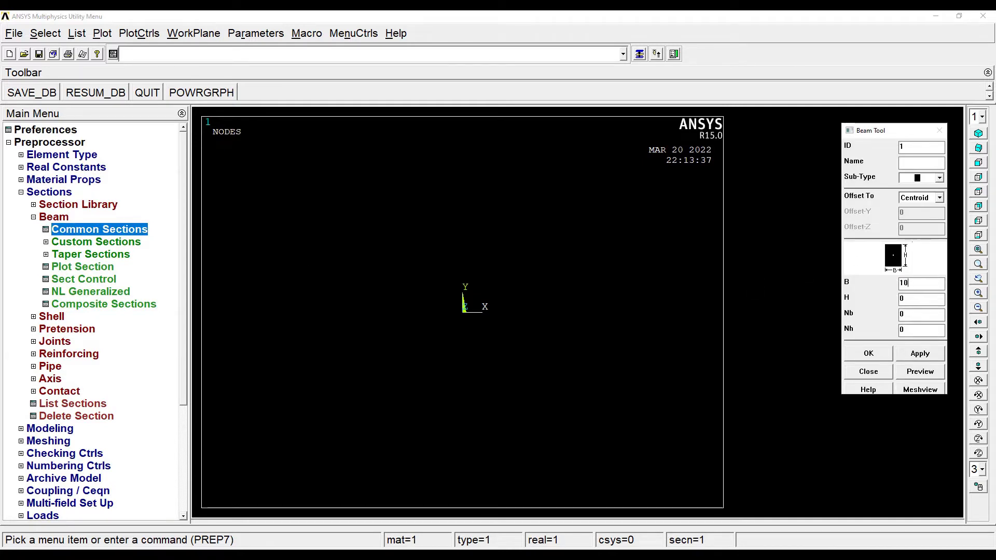
pyautogui.write('10')
pyautogui.click(913, 373)
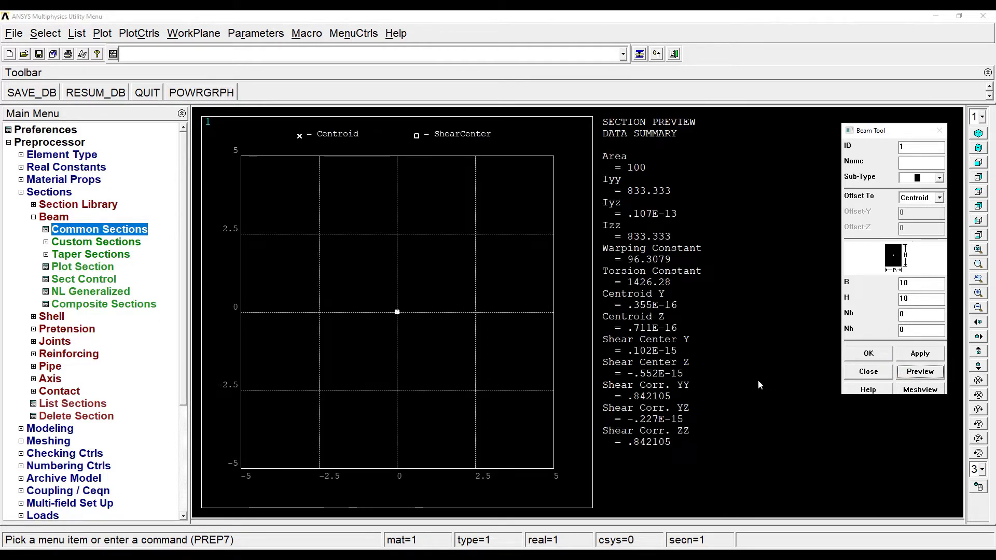
pyautogui.click(866, 354)
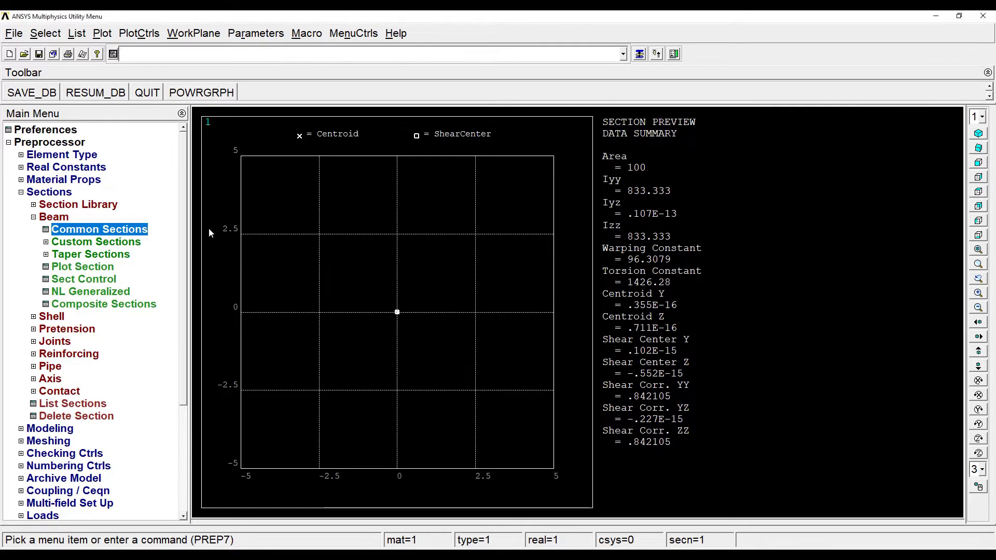
pyautogui.click(102, 34)
pyautogui.click(111, 52)
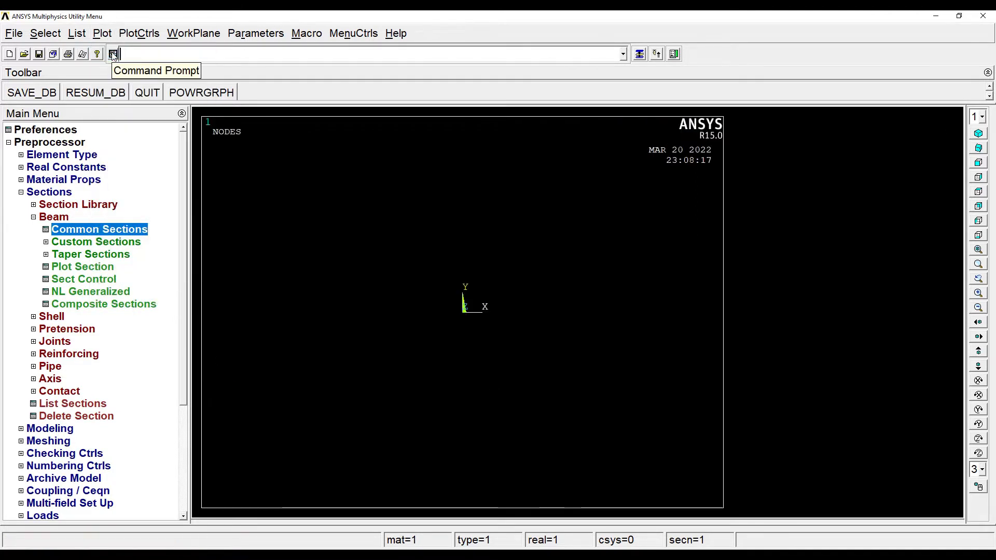
# - Create keypoint 1 at the origin and keypoint 2 on the X axis at the beam's far end, in the active coordinate system
pyautogui.click(45, 195)
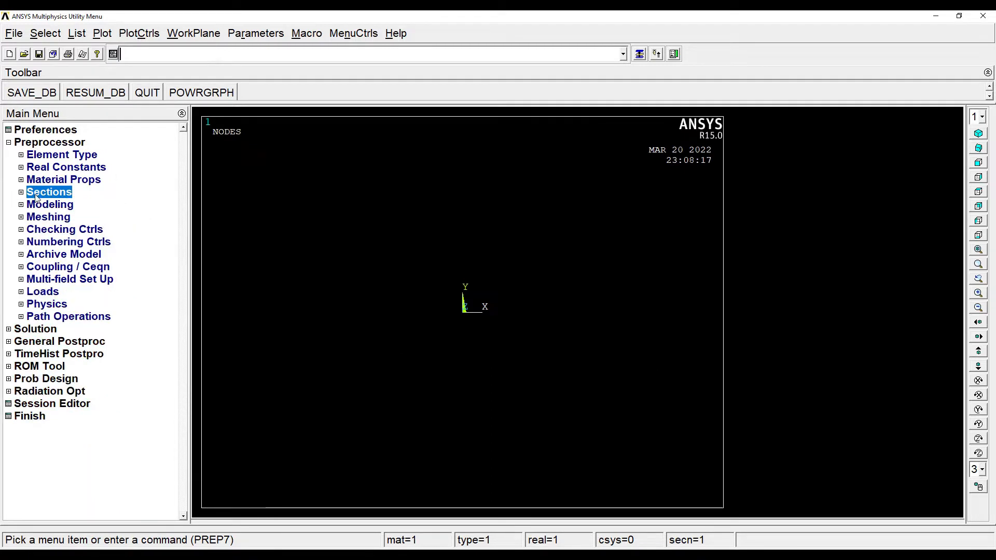
pyautogui.click(50, 206)
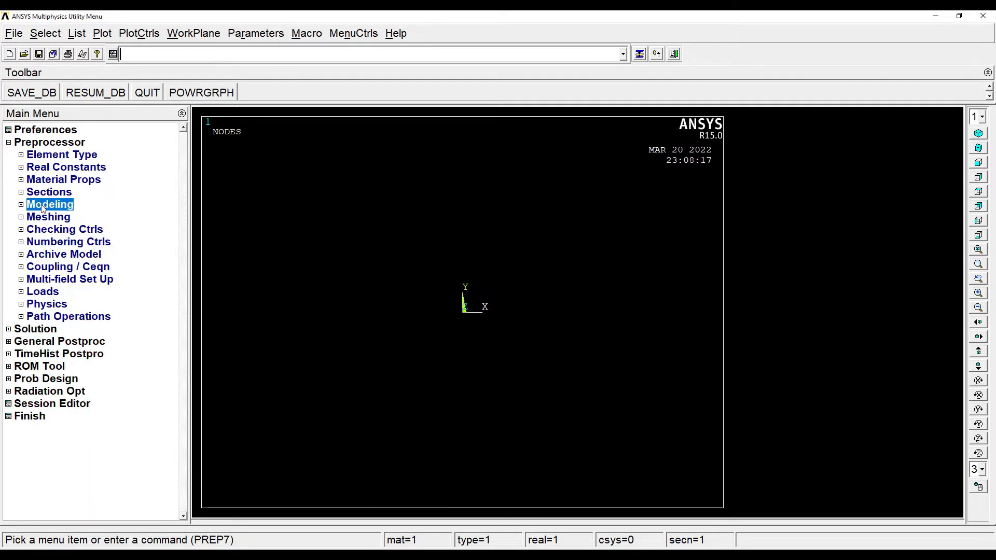
pyautogui.click(57, 218)
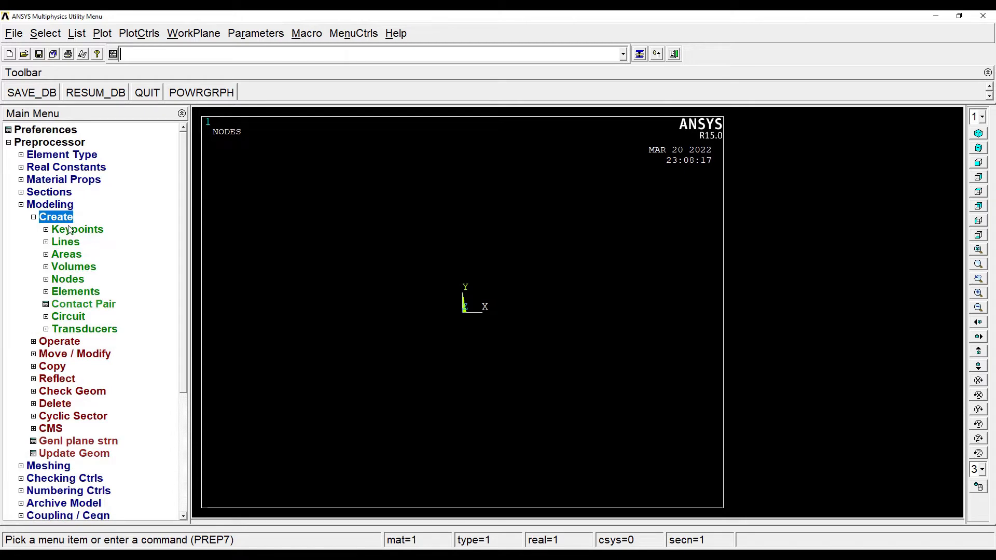
pyautogui.click(70, 232)
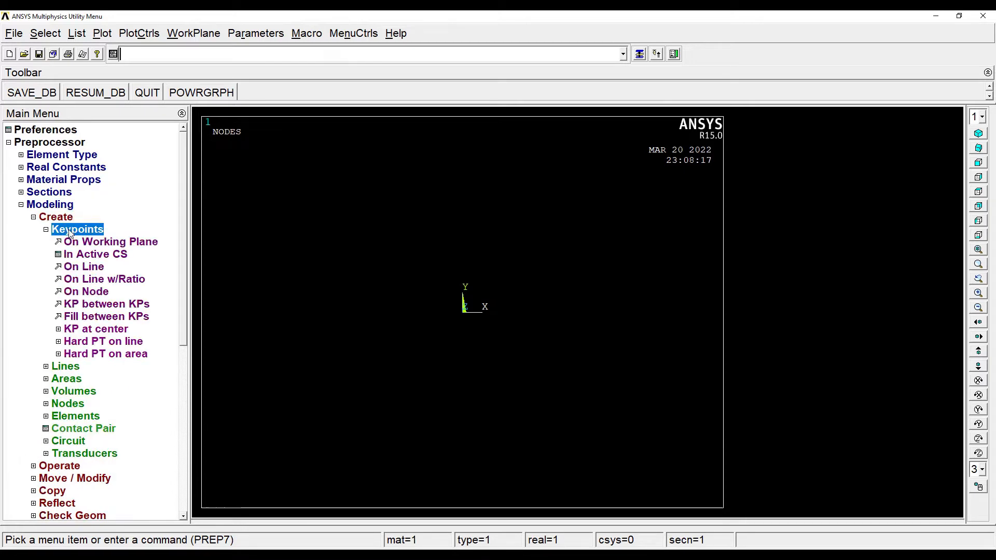
pyautogui.click(91, 256)
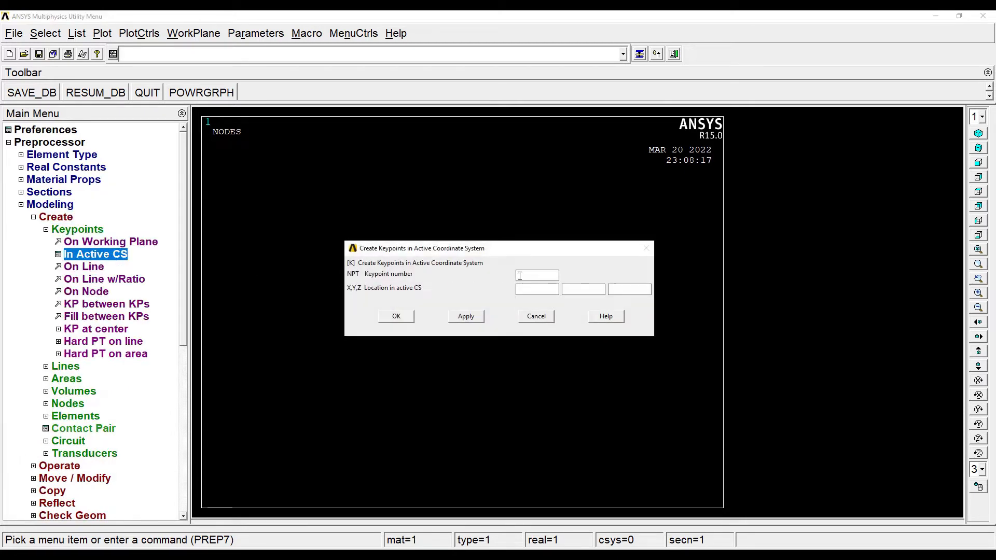
pyautogui.write('1')
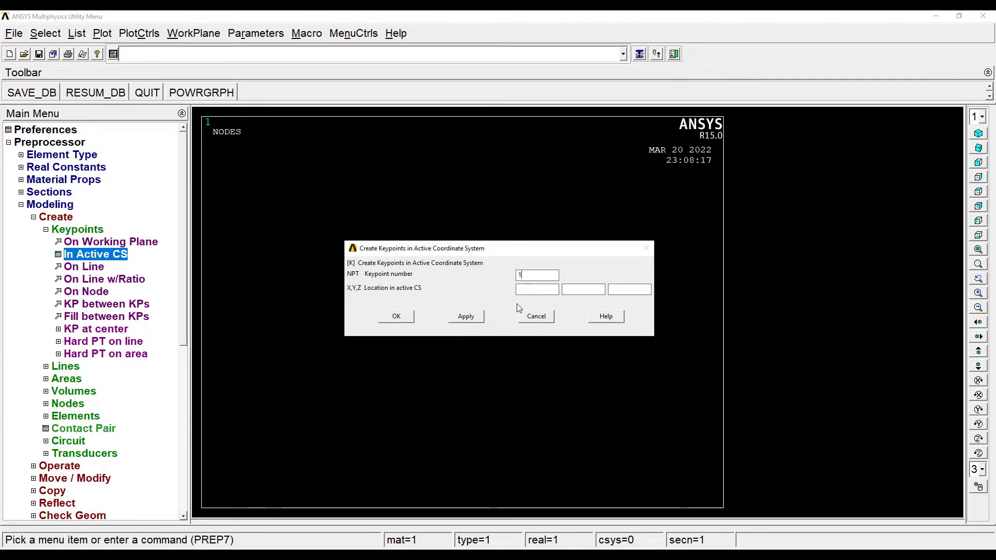
pyautogui.click(467, 317)
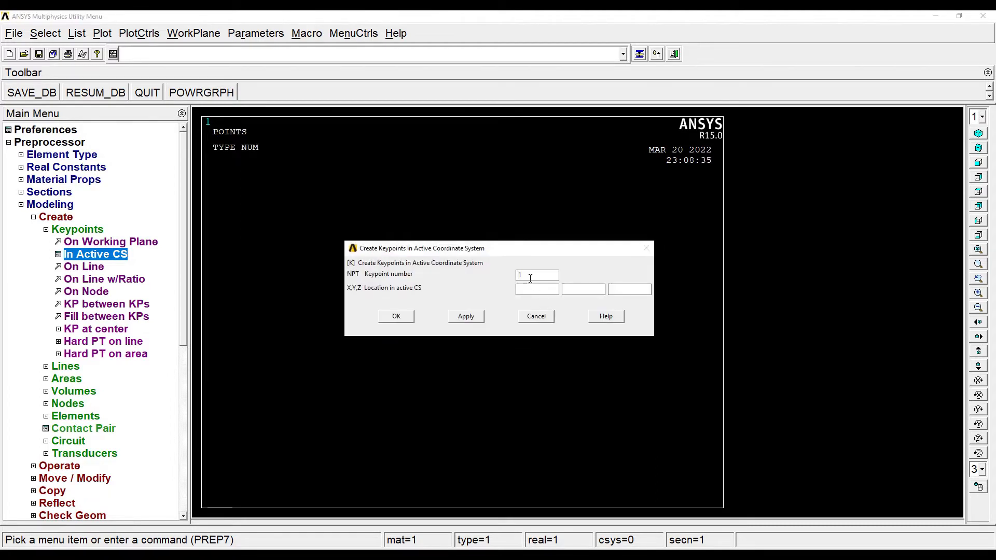
pyautogui.write('2')
pyautogui.click(523, 291)
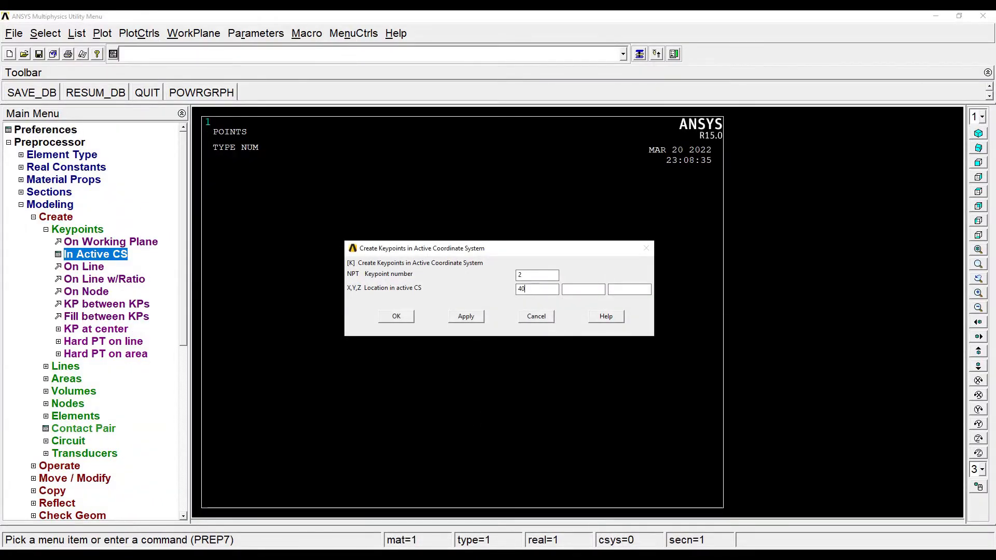
pyautogui.click(393, 321)
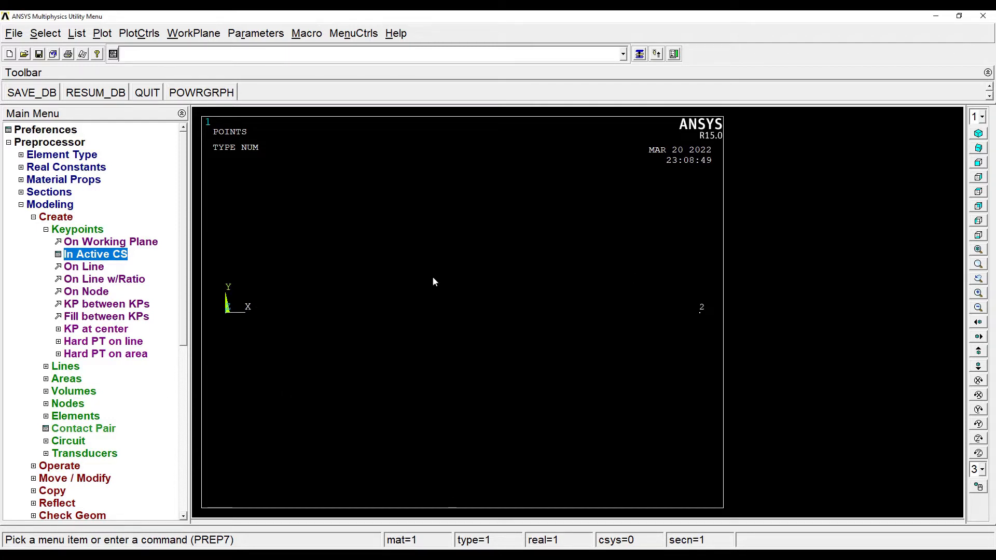
# - Create a straight line between keypoint 1 at the origin and keypoint 2 at the far end
pyautogui.click(72, 368)
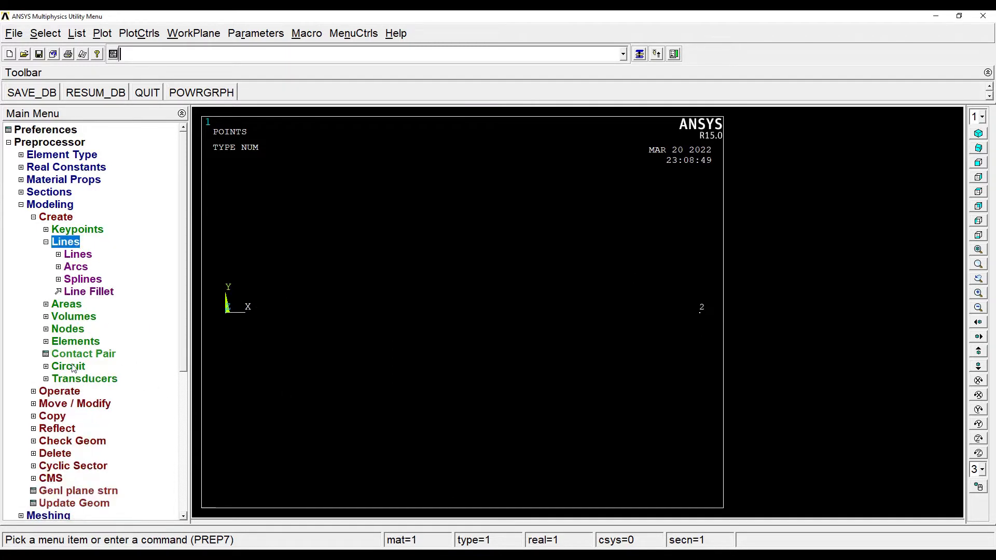
pyautogui.click(79, 255)
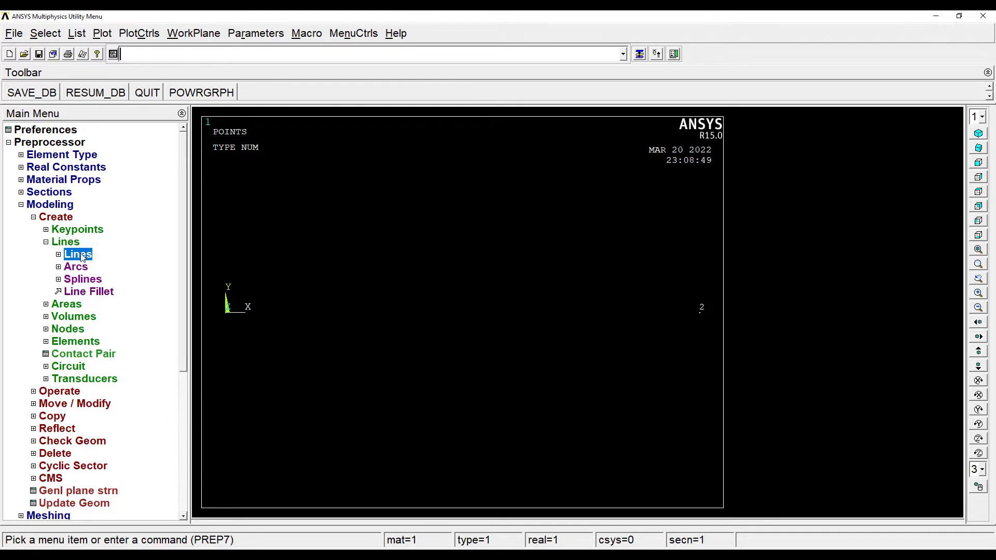
pyautogui.click(108, 267)
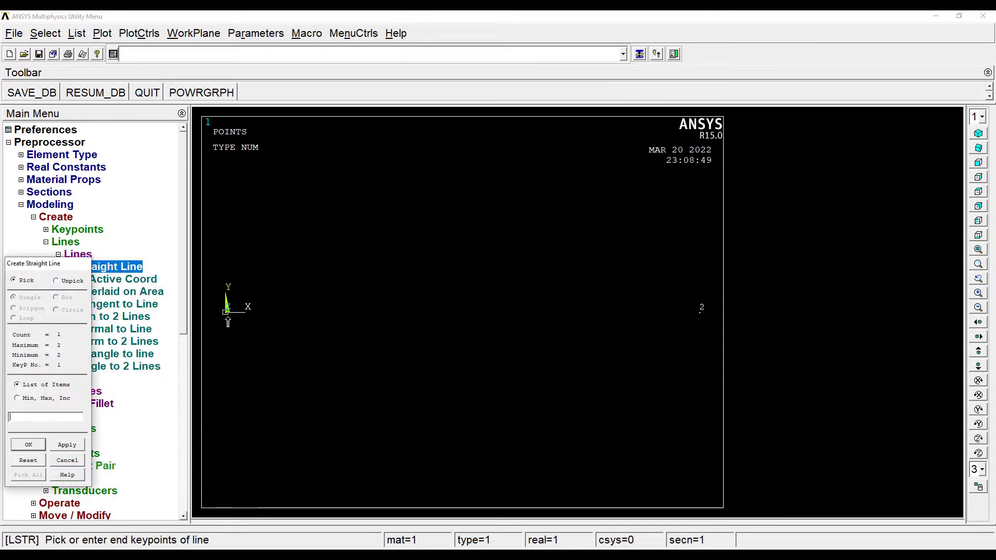
pyautogui.click(701, 311)
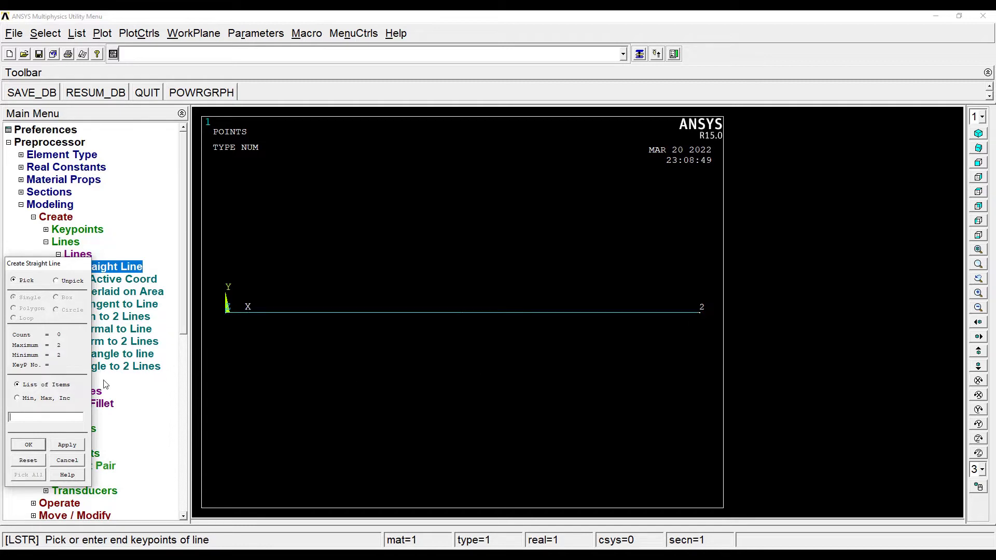
pyautogui.click(28, 445)
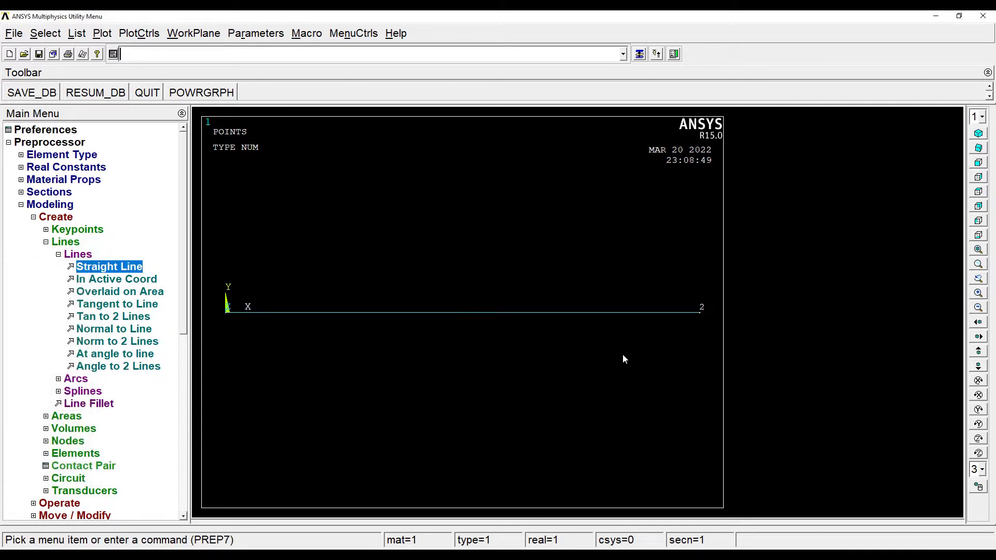
pyautogui.click(52, 205)
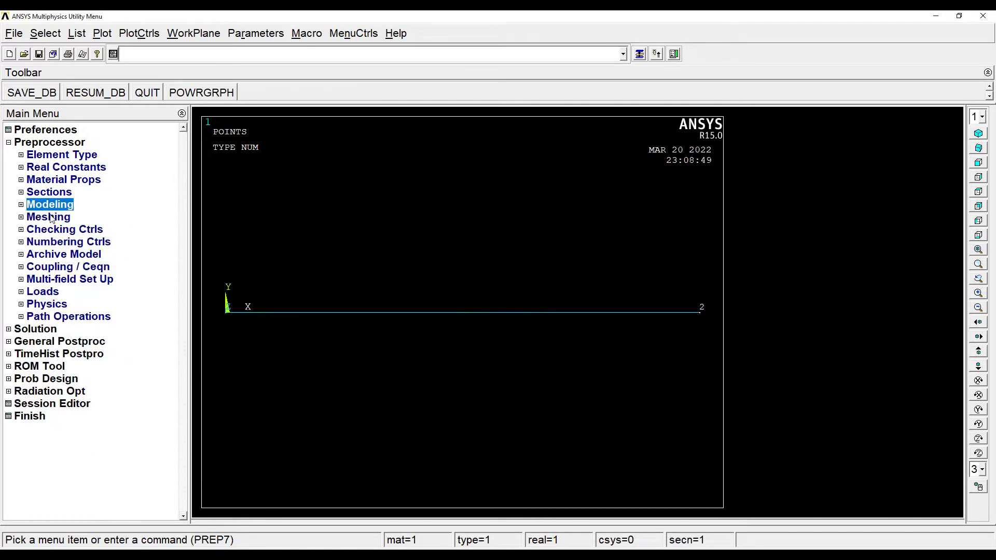
# - Set the manual mesh size on all lines to 4 element divisions
pyautogui.click(48, 218)
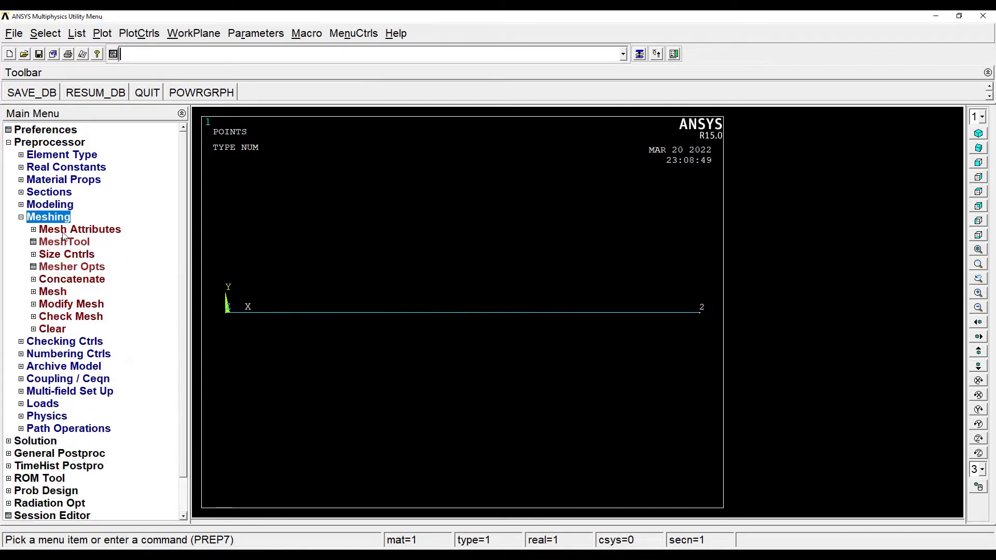
pyautogui.click(68, 255)
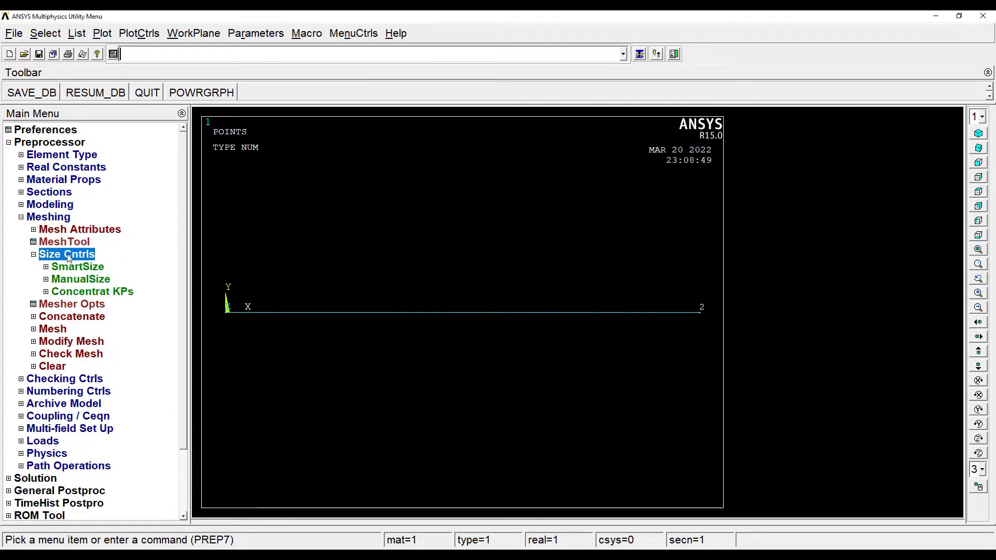
pyautogui.click(74, 280)
pyautogui.click(76, 317)
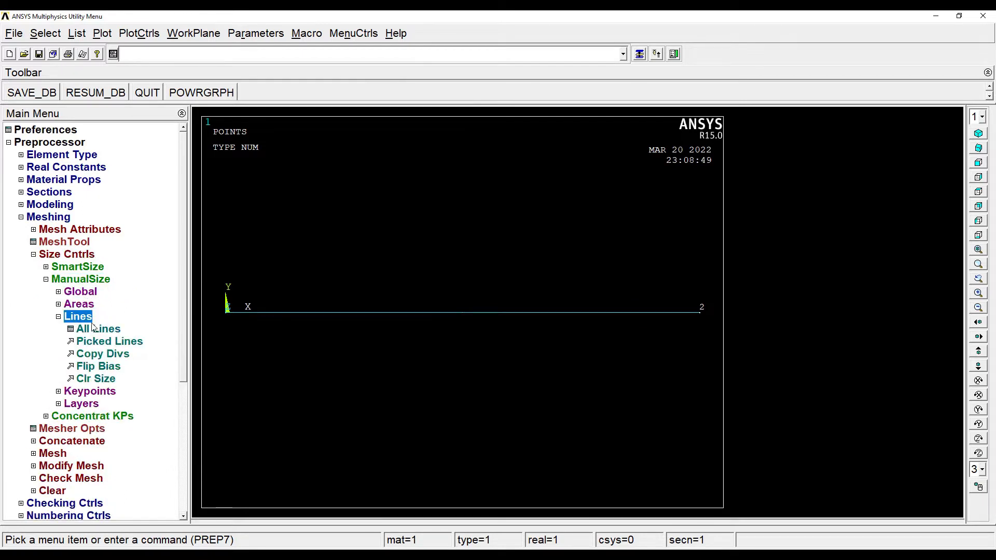
pyautogui.click(98, 330)
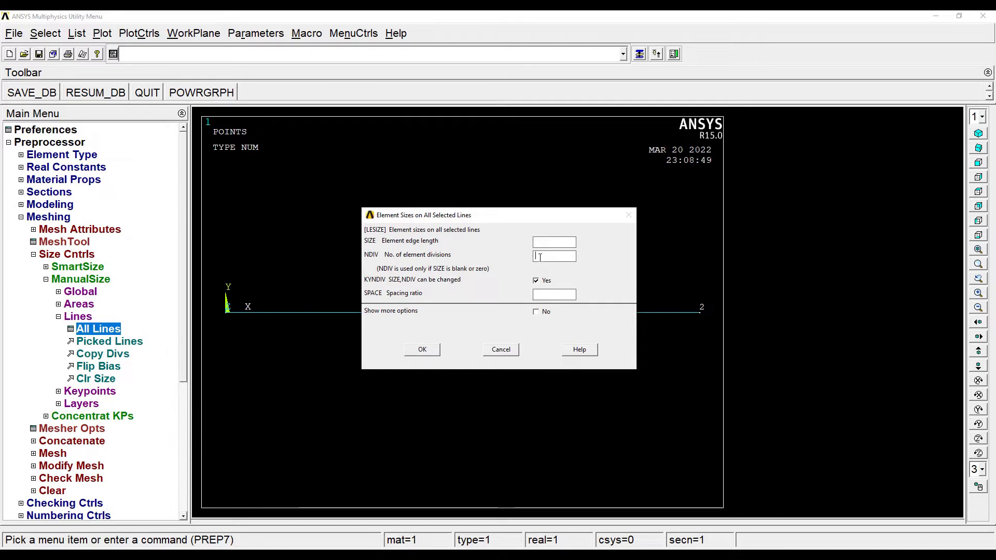
pyautogui.write('4')
pyautogui.click(428, 349)
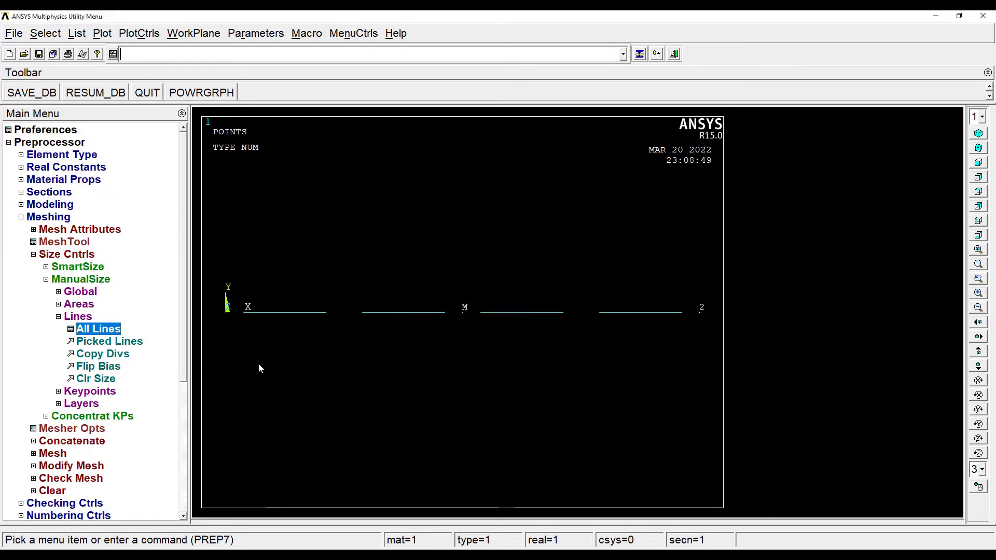
# - Mesh the beam line with beam elements
pyautogui.click(52, 453)
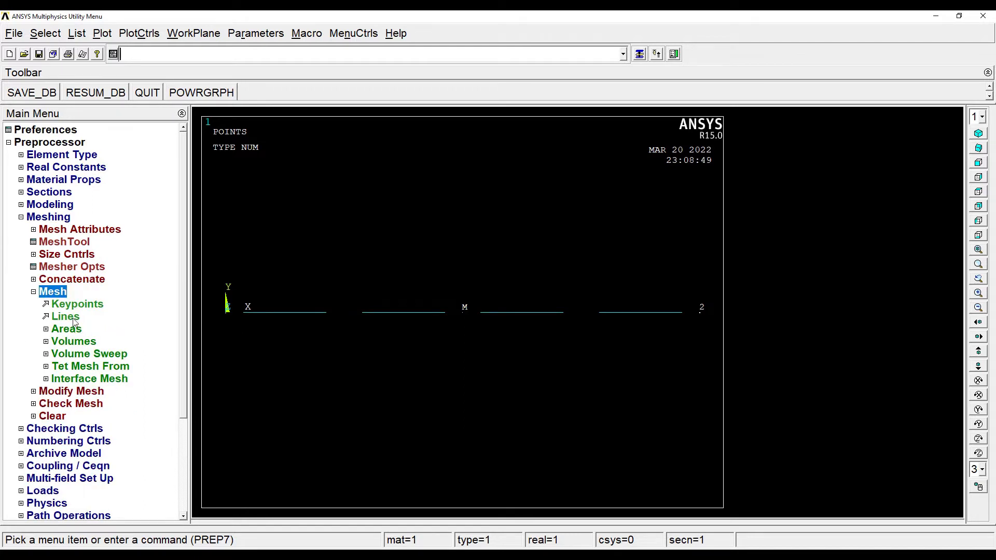
pyautogui.click(70, 316)
pyautogui.click(29, 475)
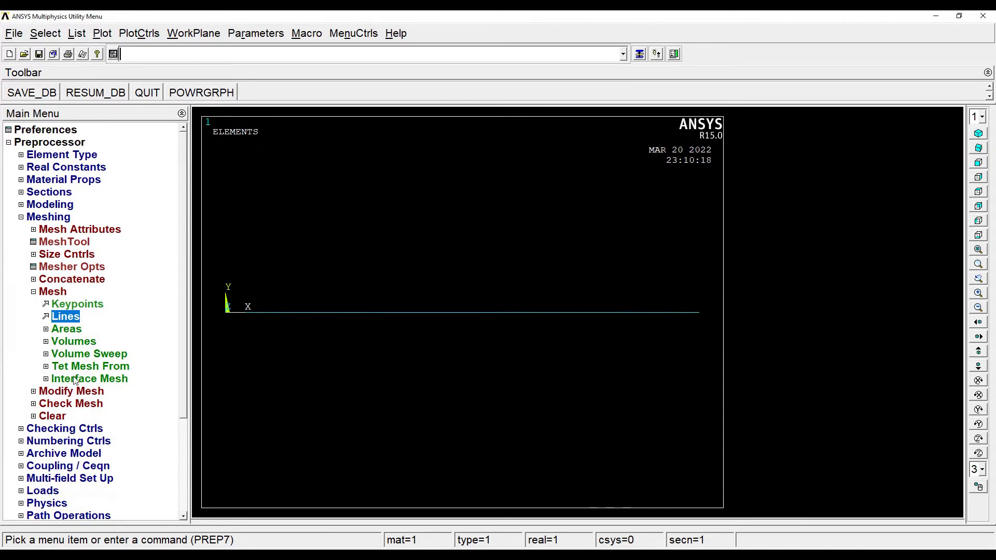
pyautogui.click(36, 218)
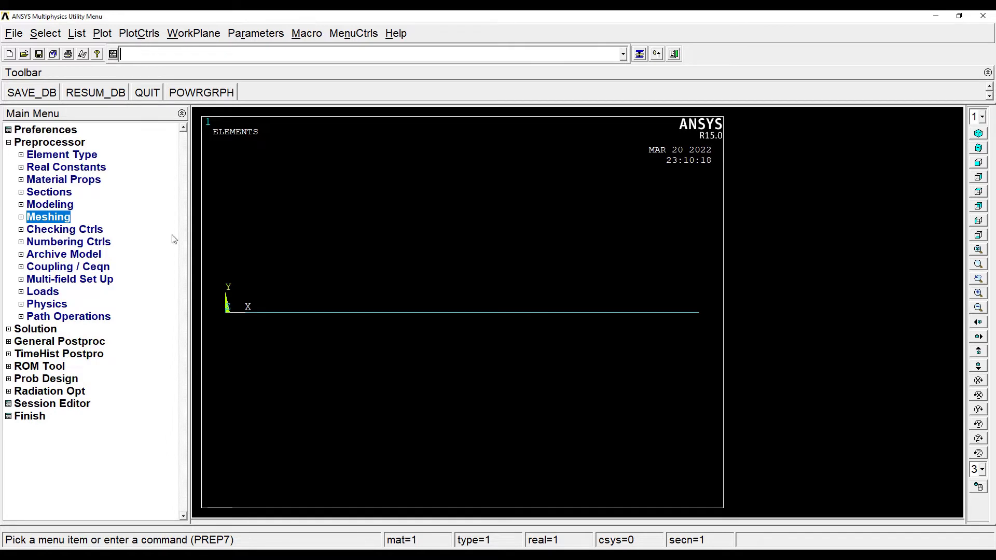
# - Turn on element numbers in the plot numbering controls and replot the beam
pyautogui.click(140, 33)
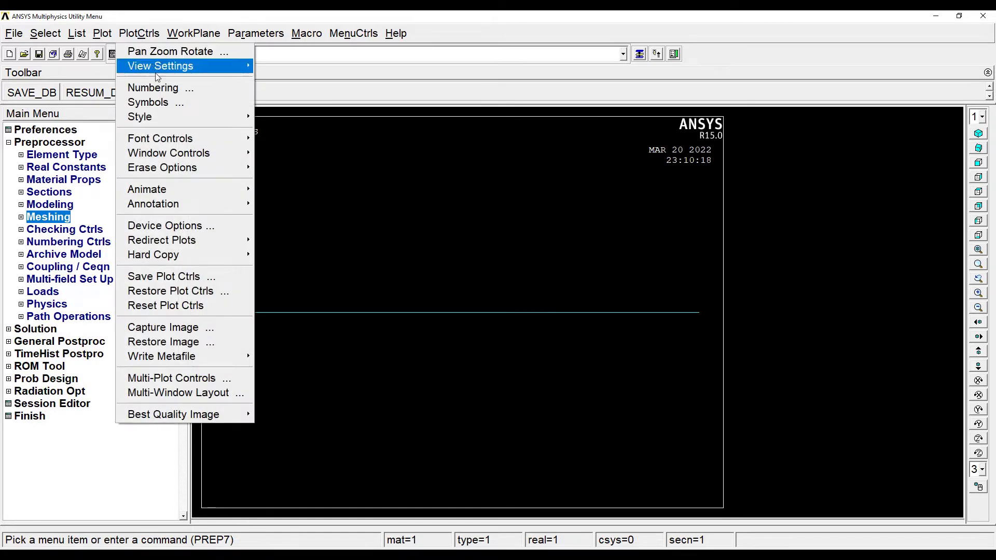
pyautogui.click(161, 88)
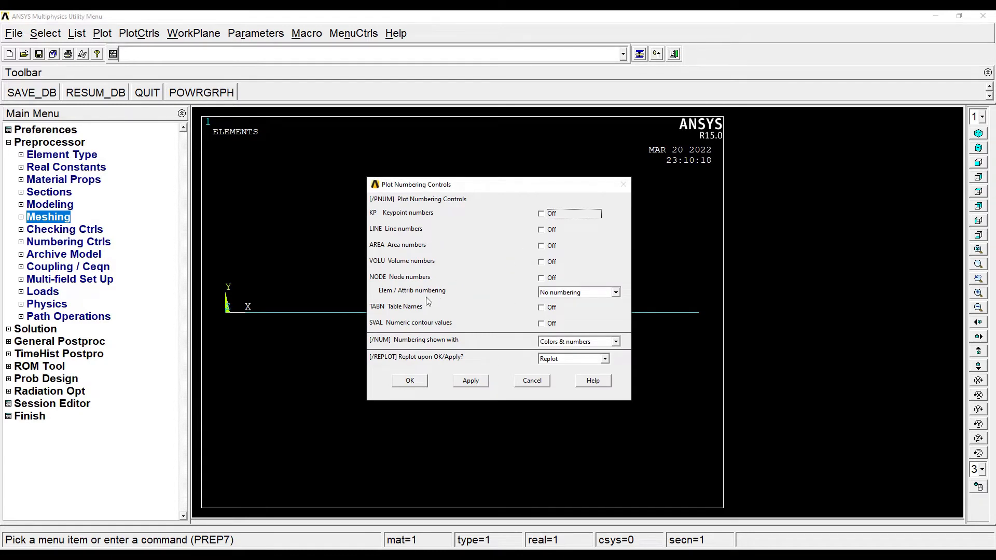
pyautogui.click(617, 293)
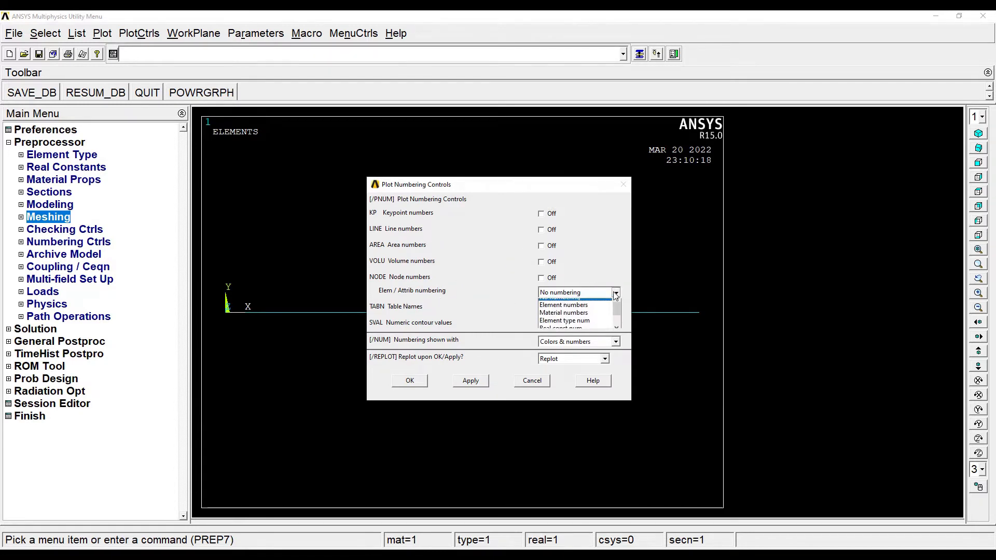
pyautogui.click(582, 311)
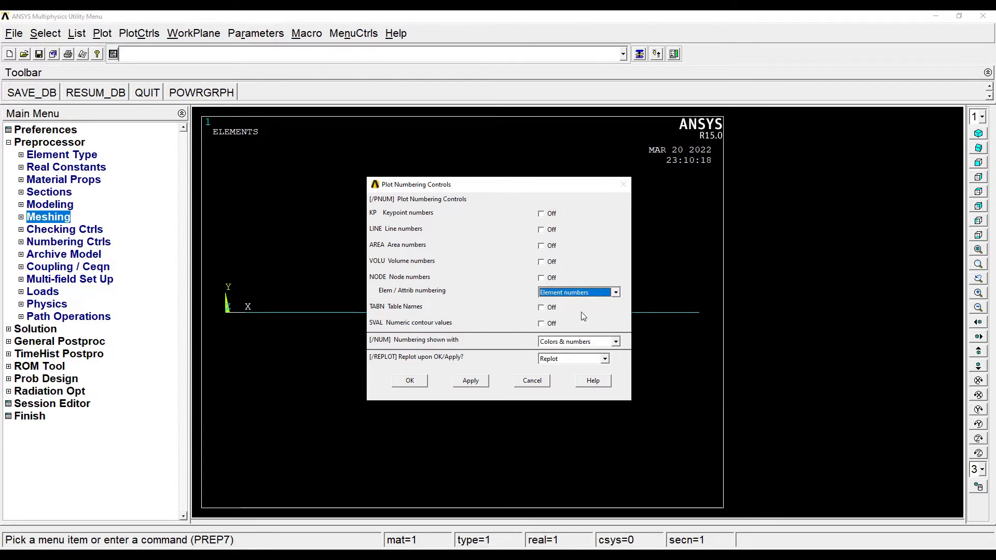
pyautogui.click(410, 380)
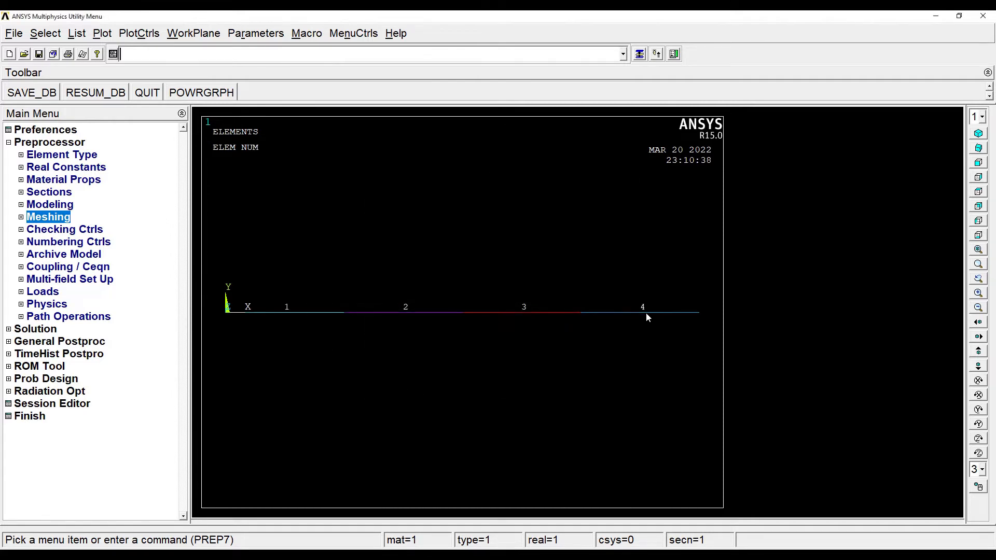
# - Apply a displacement constraint on keypoint 1 at the origin, fixing All DOF as a constant value
pyautogui.click(44, 293)
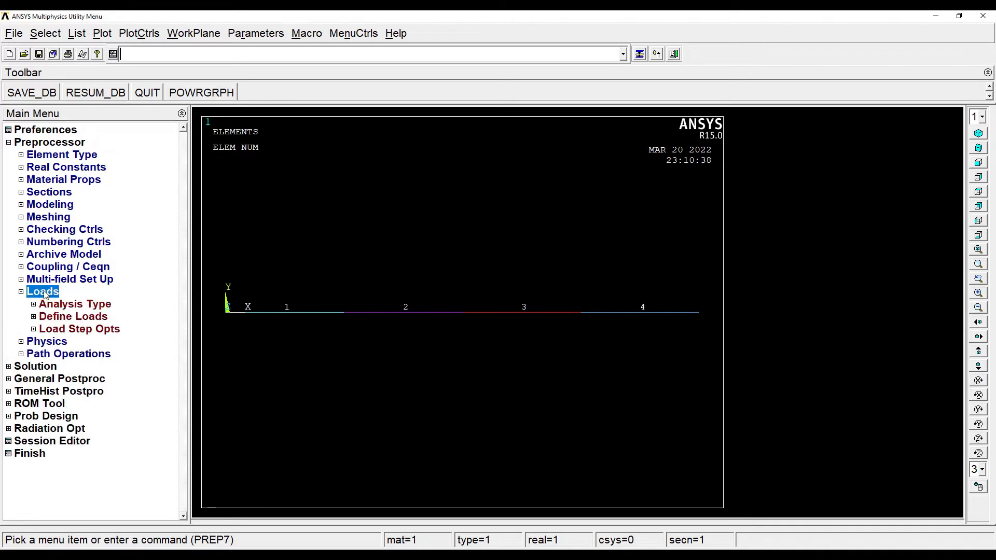
pyautogui.click(68, 319)
pyautogui.click(65, 341)
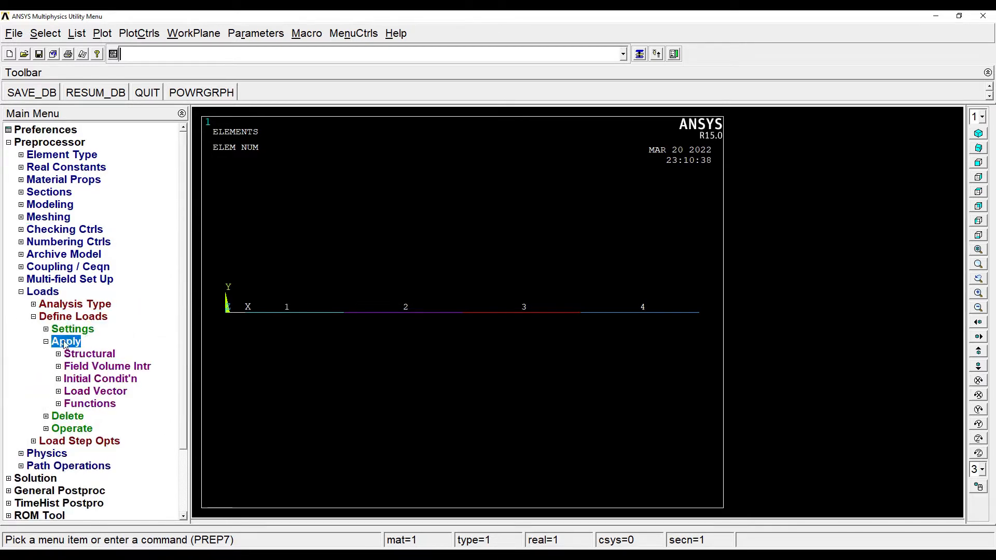
pyautogui.click(89, 356)
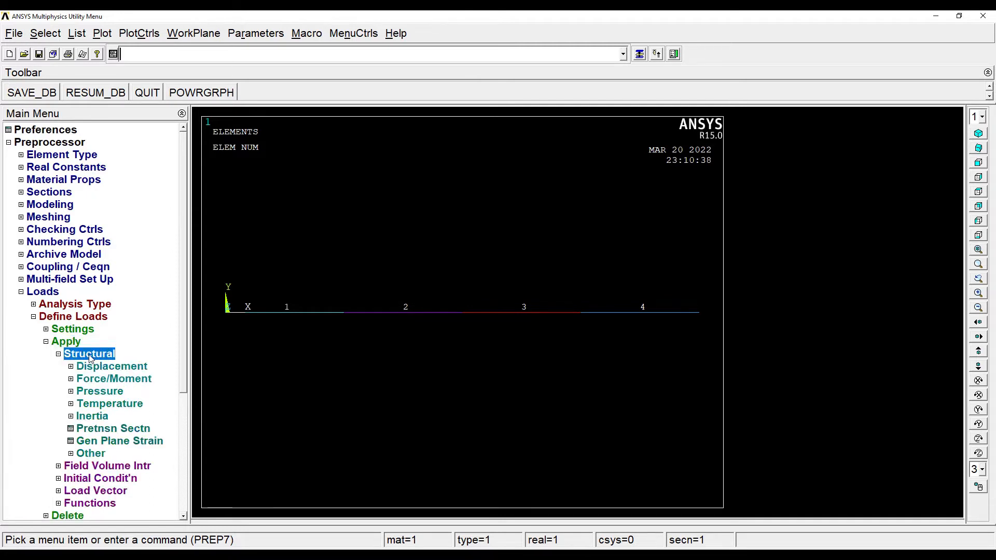
pyautogui.click(123, 369)
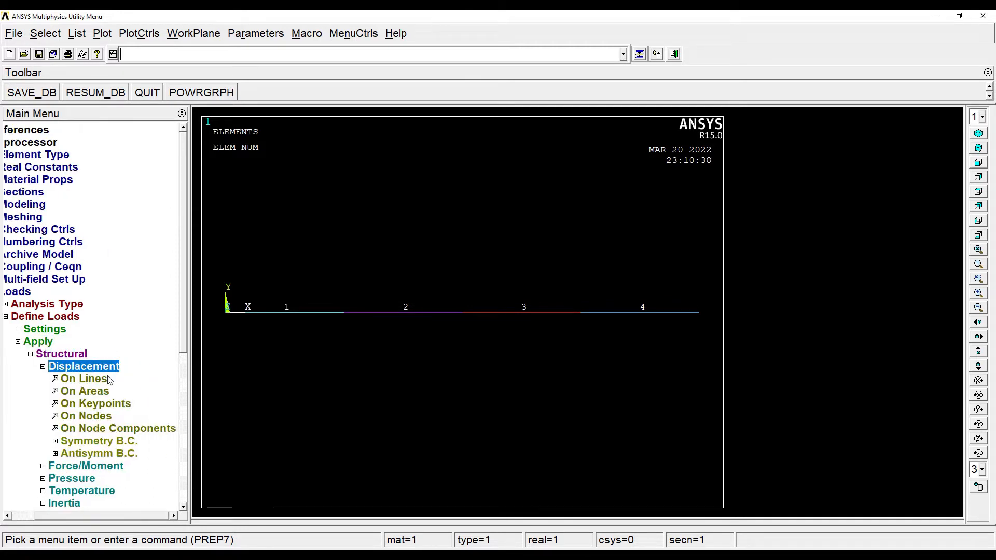
pyautogui.click(96, 404)
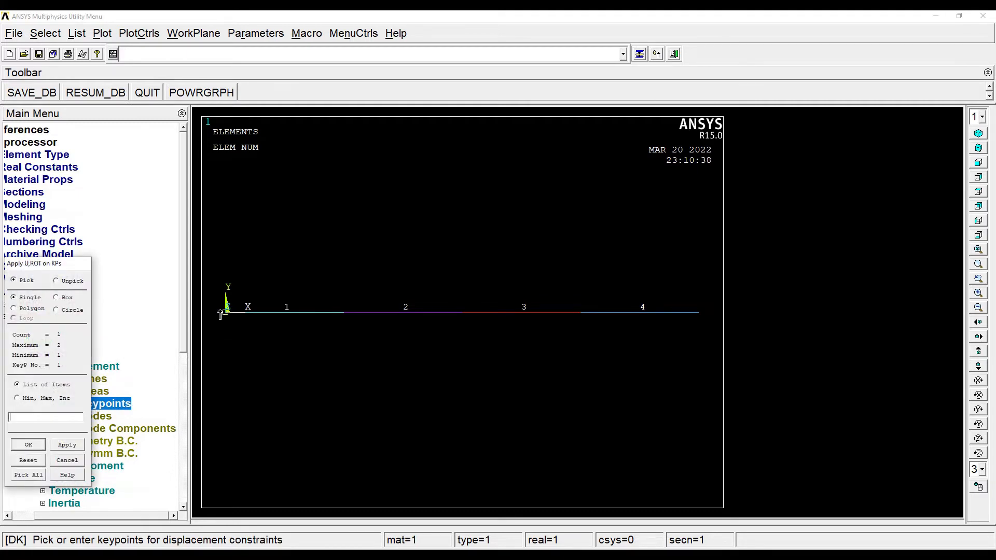
pyautogui.click(28, 445)
pyautogui.click(552, 238)
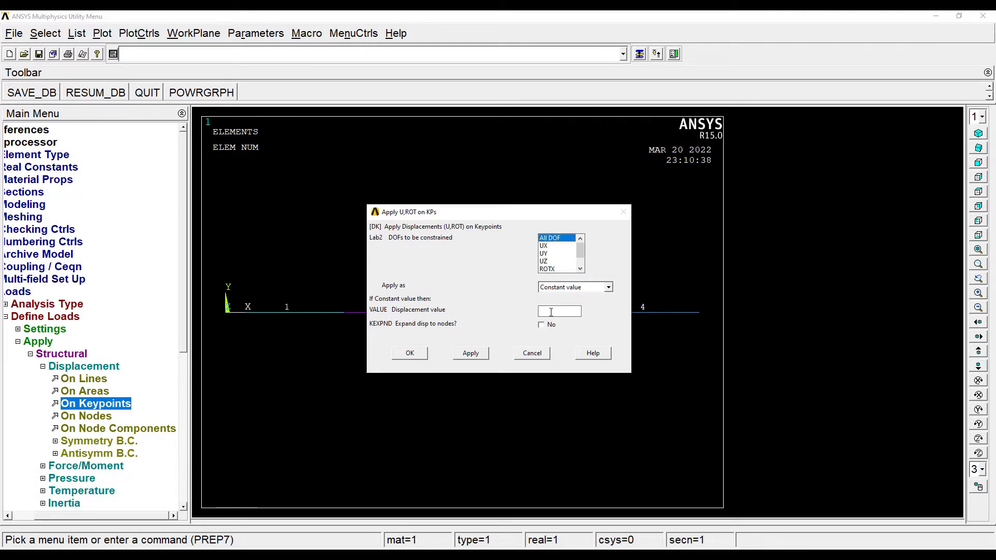
pyautogui.click(413, 356)
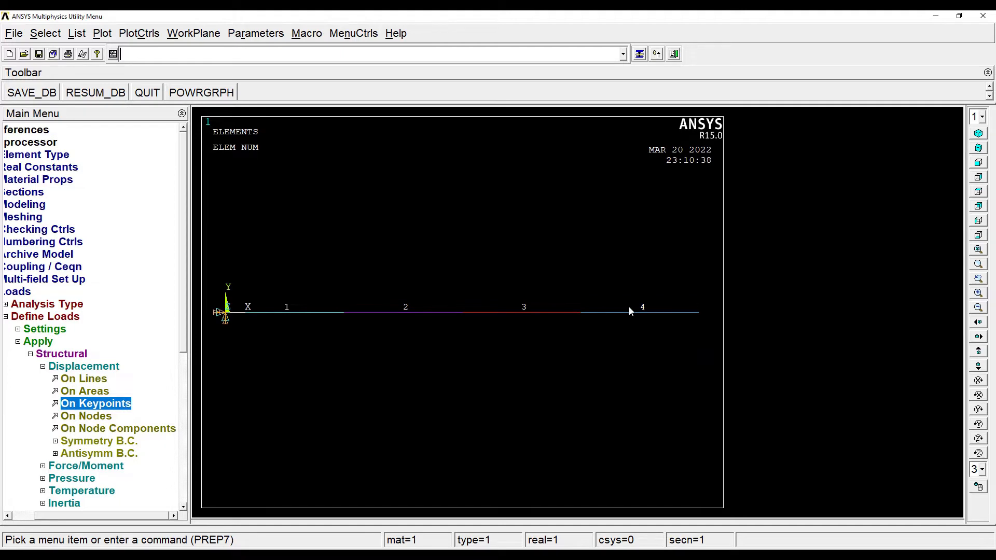
# - Consult the load table in the Adobe Reader PDF and apply beam pressure to element 1 with load key 2, 0 at node I and 7.5 at node J
pyautogui.hotkey('alt', 'Tab')
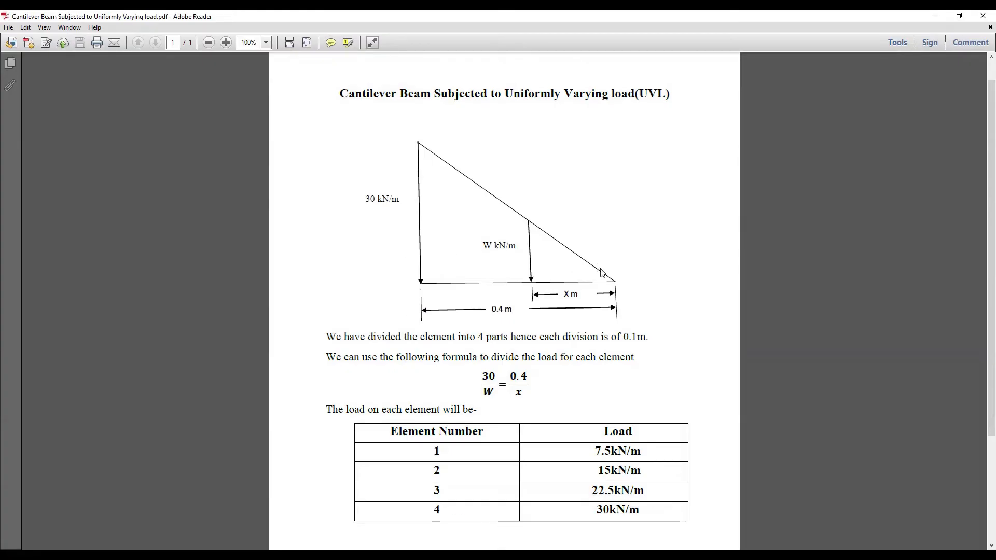
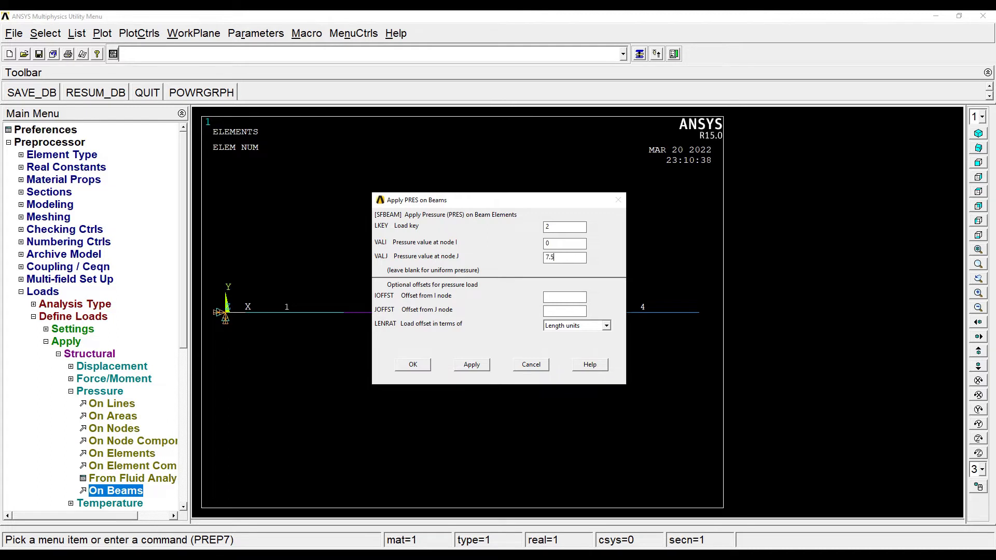
pyautogui.click(416, 369)
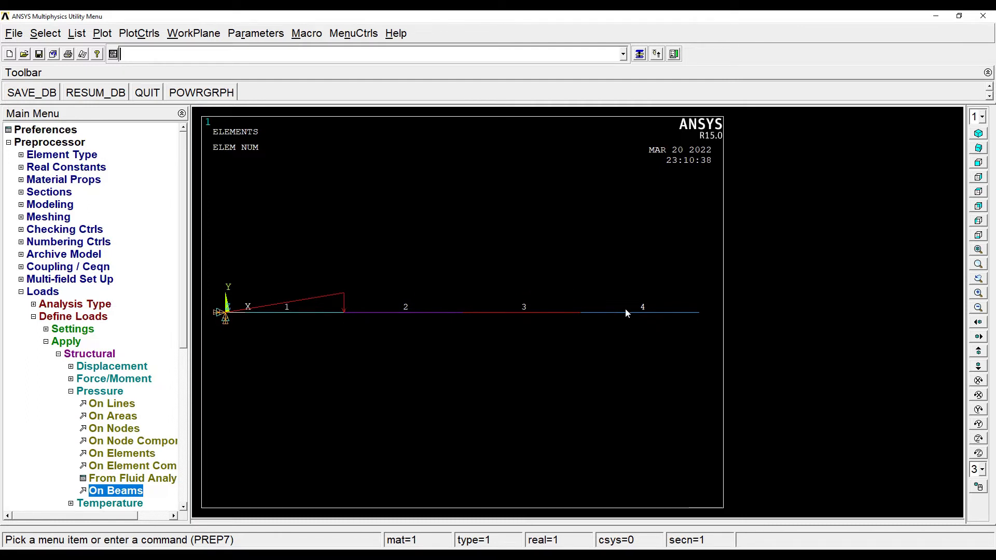
# - Apply beam pressure to element 2 with load key 2, 7.5 at node I and 15 at node J
pyautogui.click(113, 493)
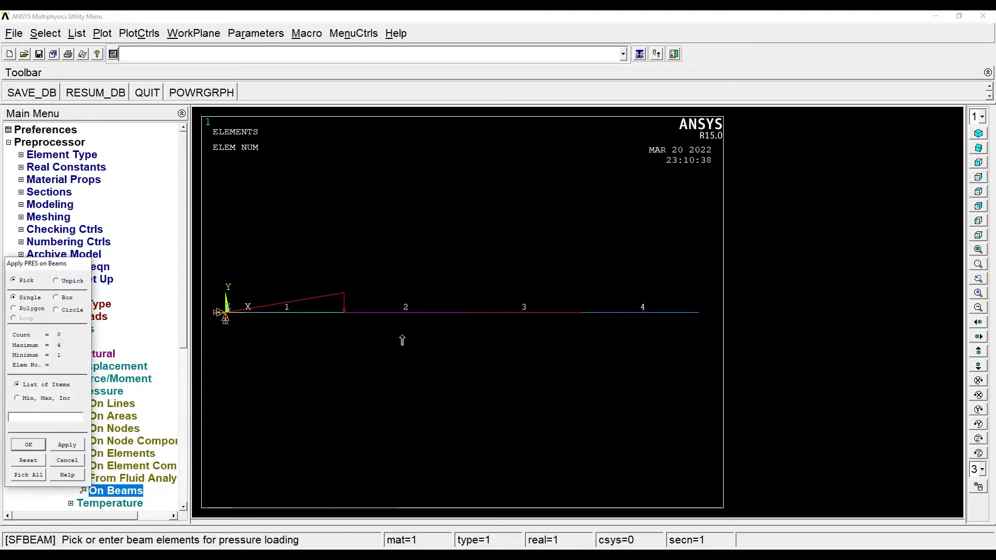
pyautogui.click(394, 315)
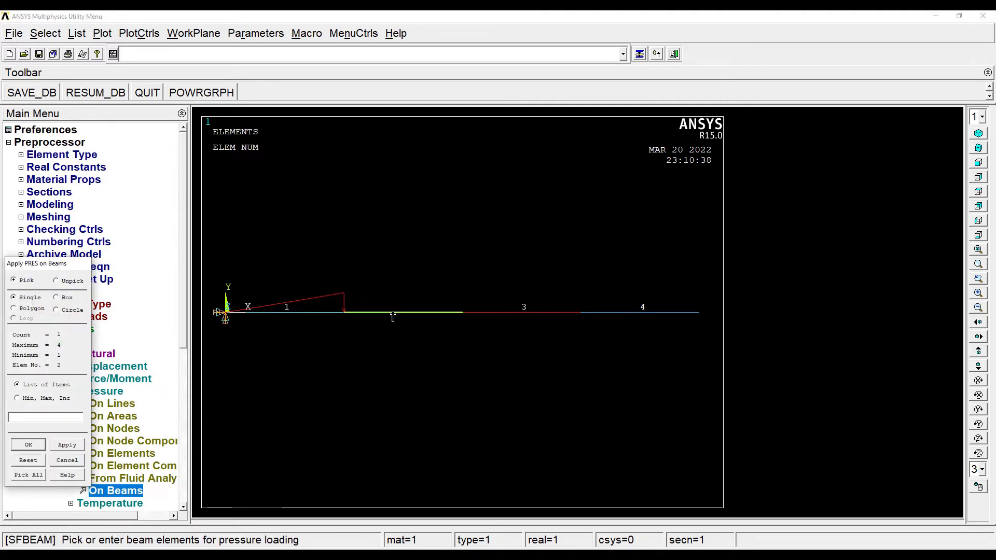
pyautogui.click(35, 448)
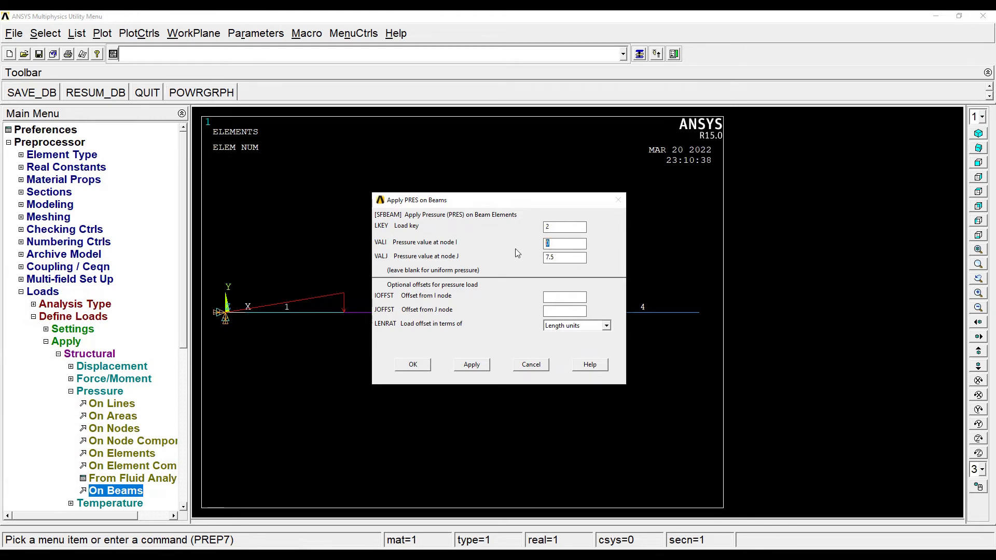
pyautogui.write('7.5')
pyautogui.doubleClick(555, 258)
pyautogui.write('15')
pyautogui.click(472, 364)
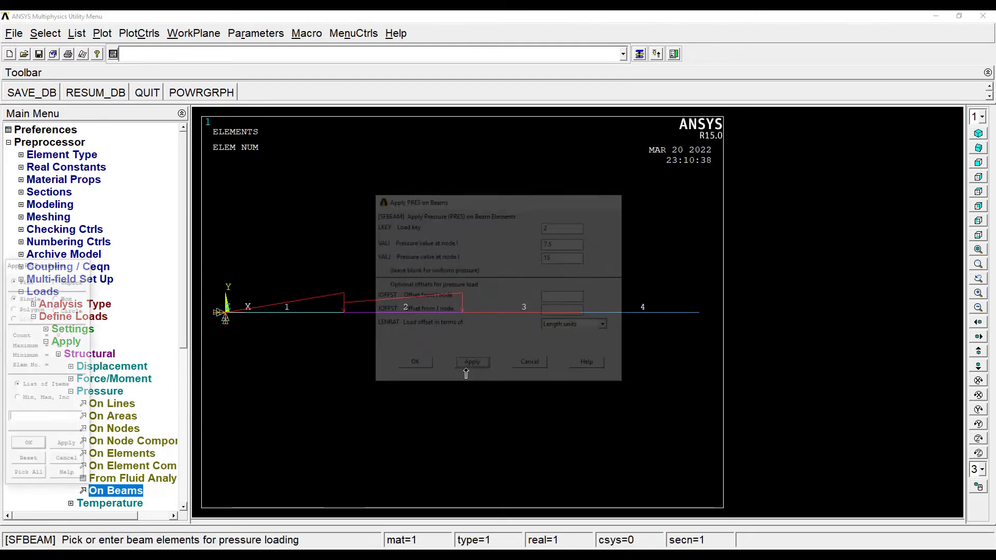
# - Apply beam pressure to element 3 with load key 2, 15 at node I and 22.5 at node J
pyautogui.click(504, 314)
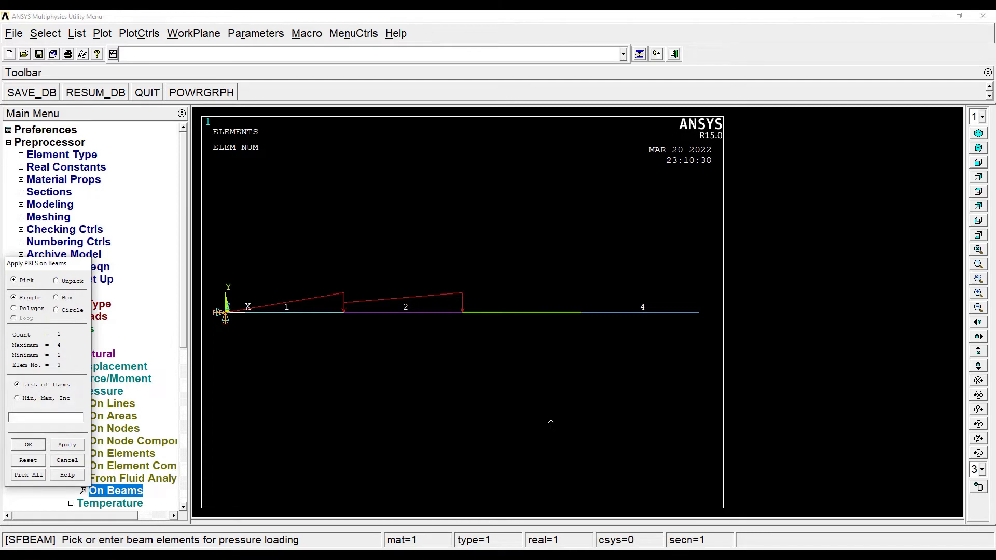
pyautogui.click(30, 446)
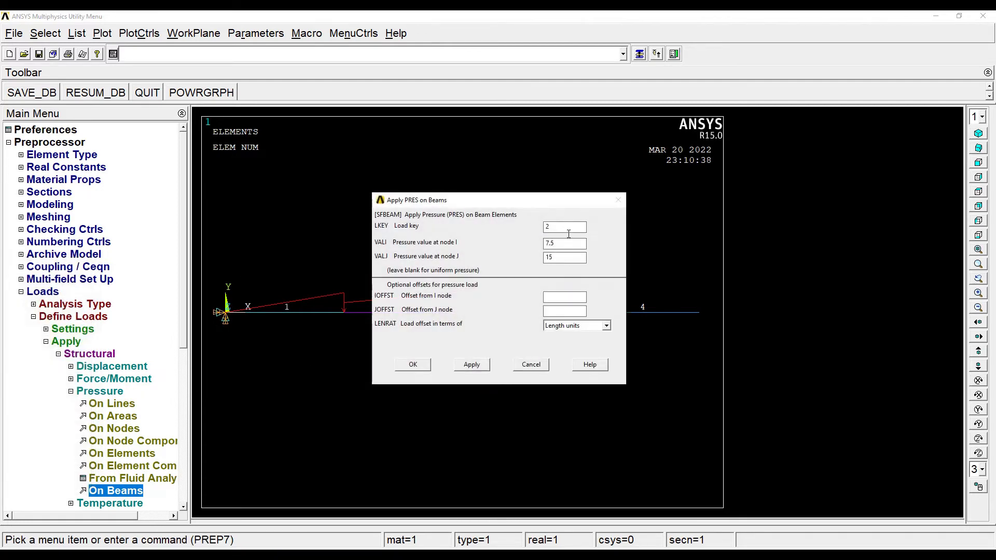
pyautogui.moveTo(567, 243); pyautogui.dragTo(516, 263)
pyautogui.write('15')
pyautogui.write('22.')
pyautogui.click(471, 367)
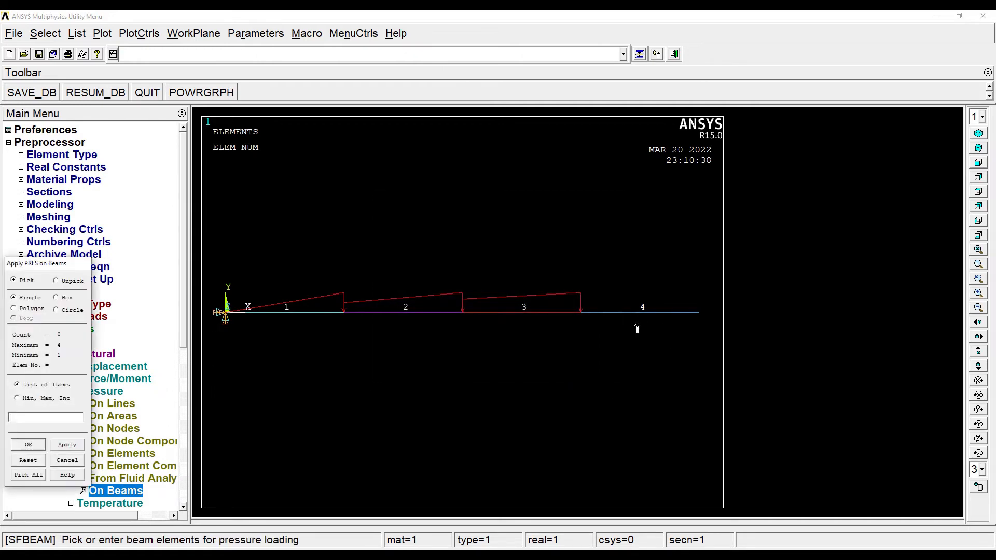
# - Apply beam pressure to element 4 with load key 2, 22.5 at node I and 30 at node J
pyautogui.click(630, 312)
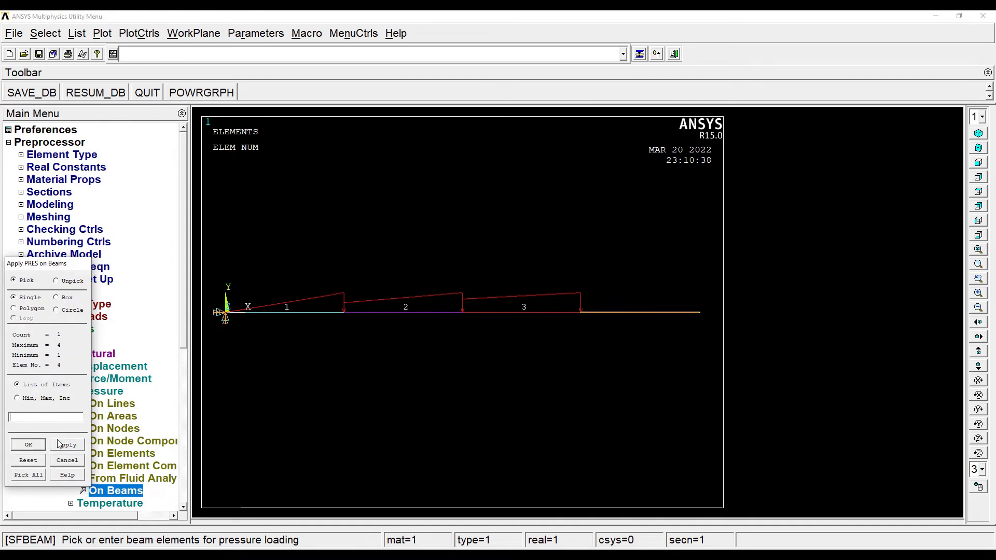
pyautogui.click(28, 444)
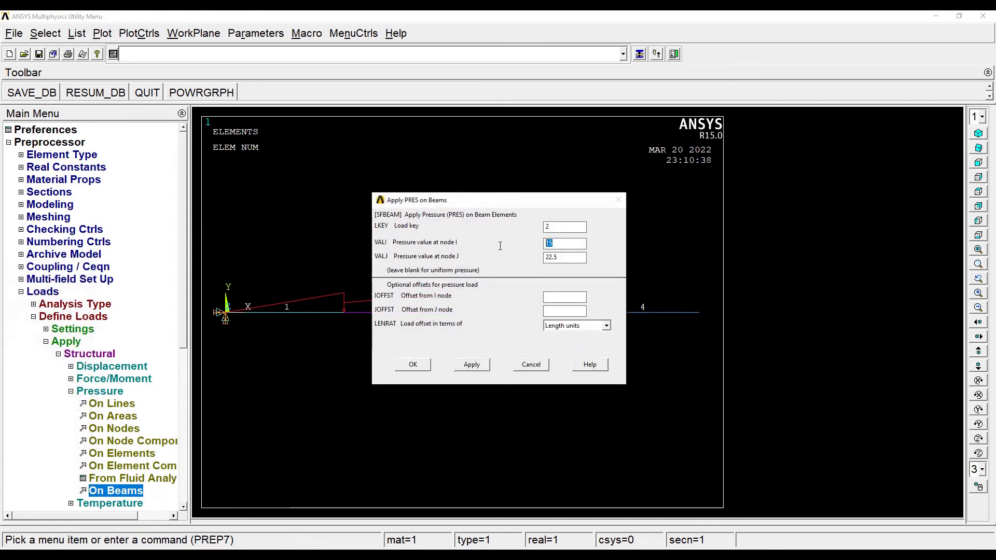
pyautogui.write('22.5')
pyautogui.moveTo(557, 257); pyautogui.dragTo(551, 257)
pyautogui.write('30')
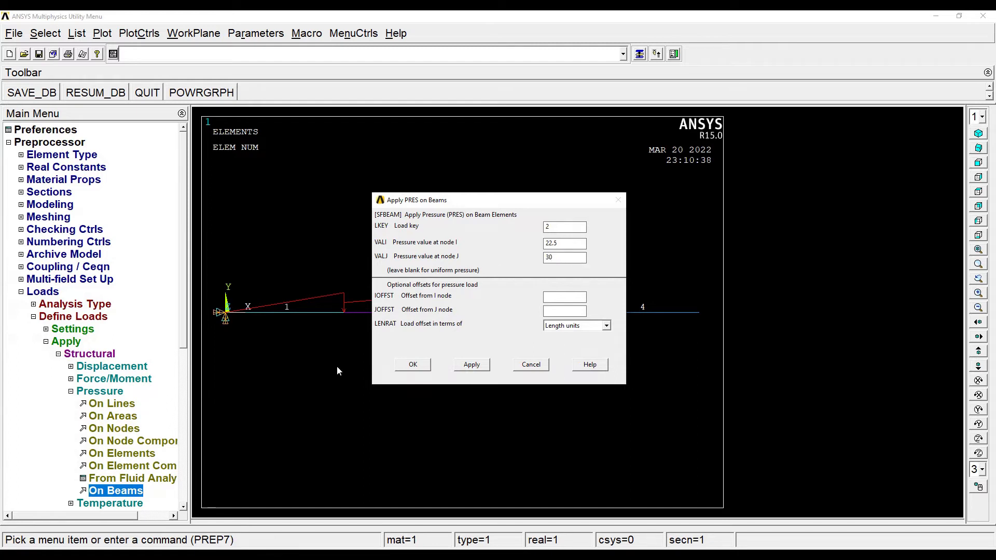
pyautogui.click(396, 366)
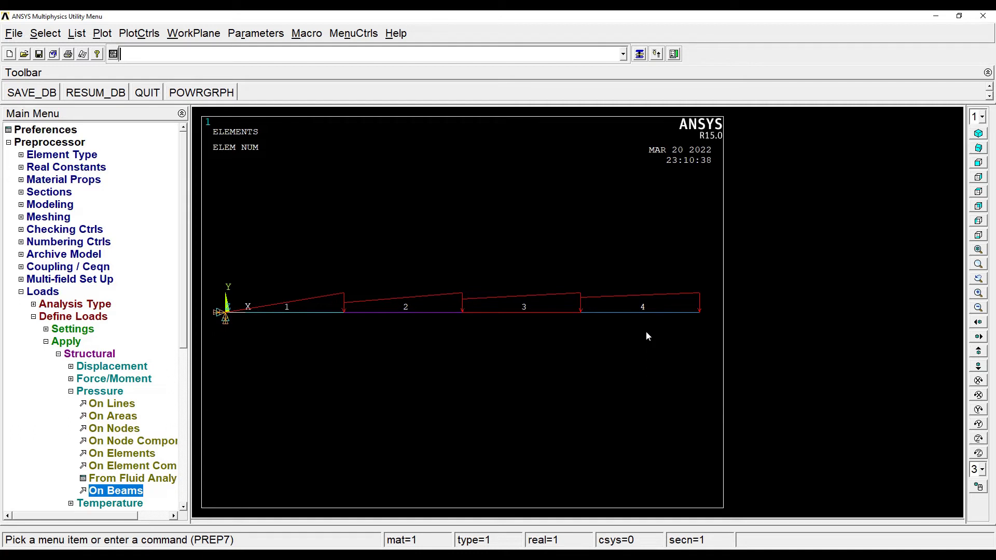
# - Solve the current load step and dismiss the solution note and status listing
pyautogui.click(63, 291)
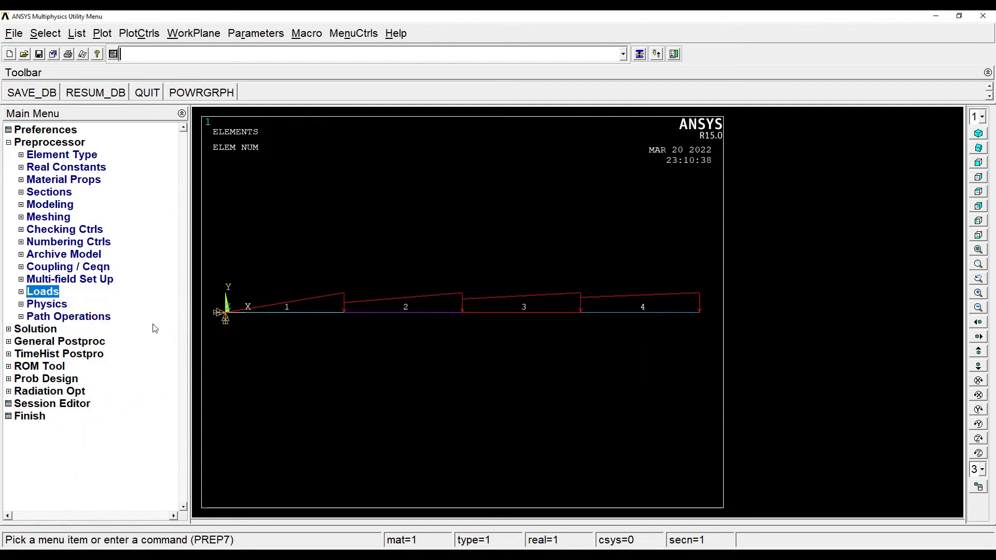
pyautogui.click(29, 330)
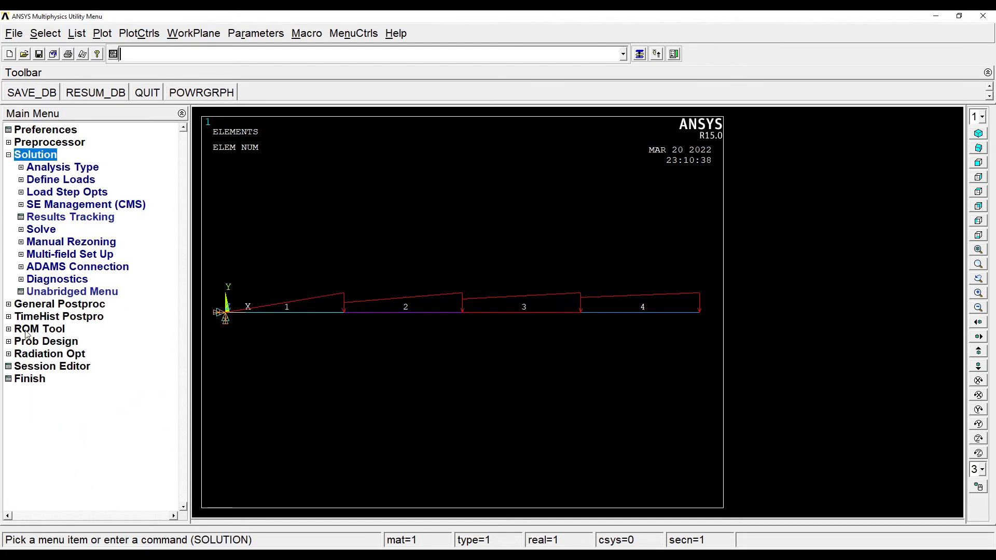
pyautogui.click(42, 230)
pyautogui.click(66, 242)
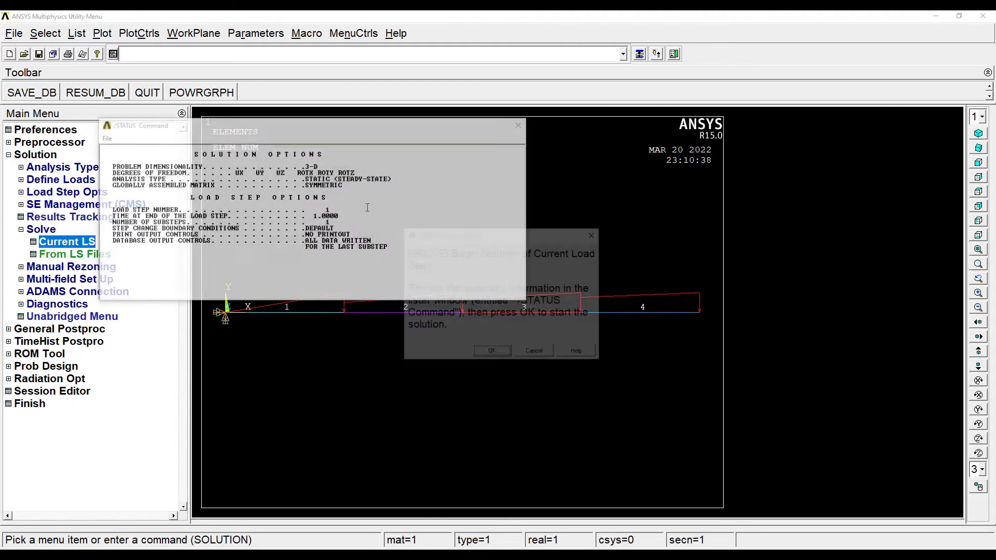
pyautogui.click(492, 353)
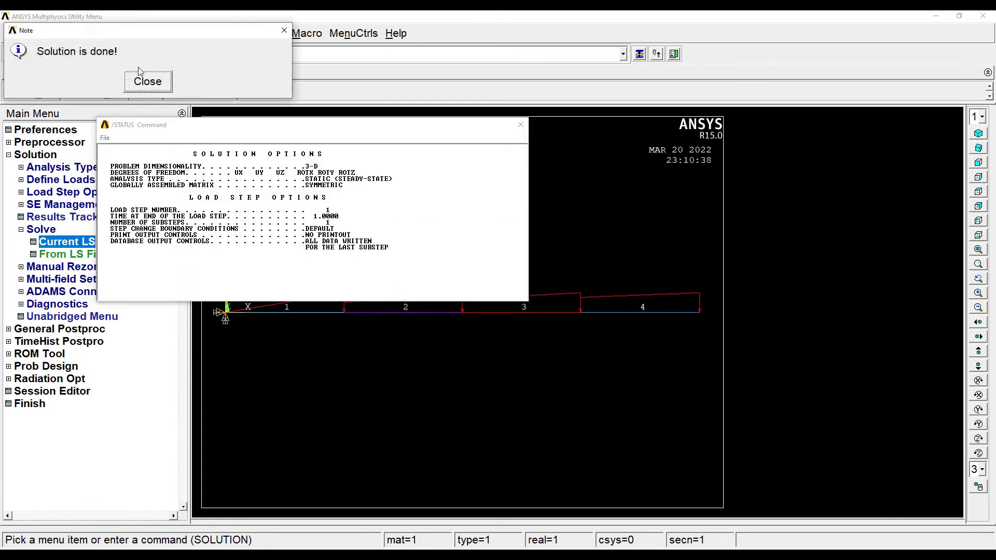
pyautogui.click(140, 81)
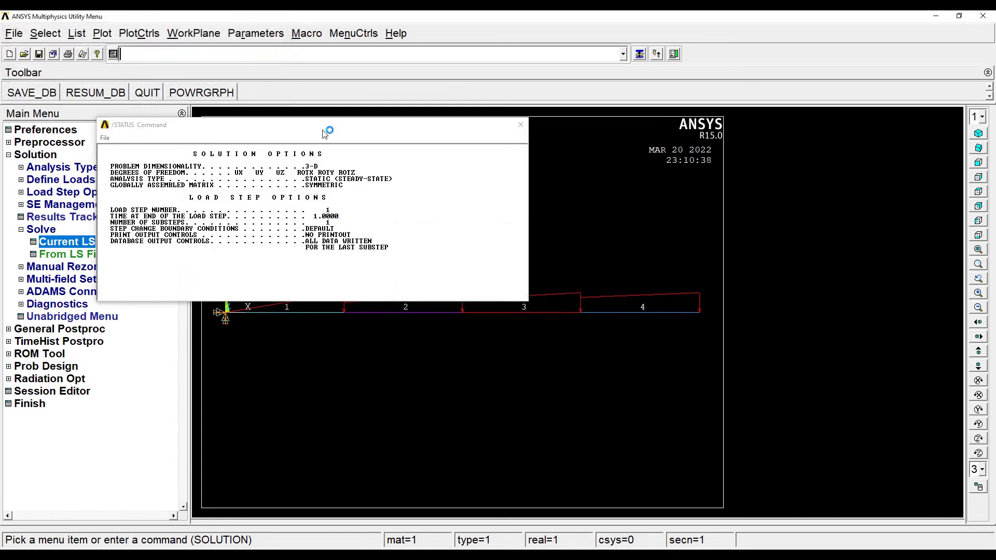
pyautogui.click(521, 126)
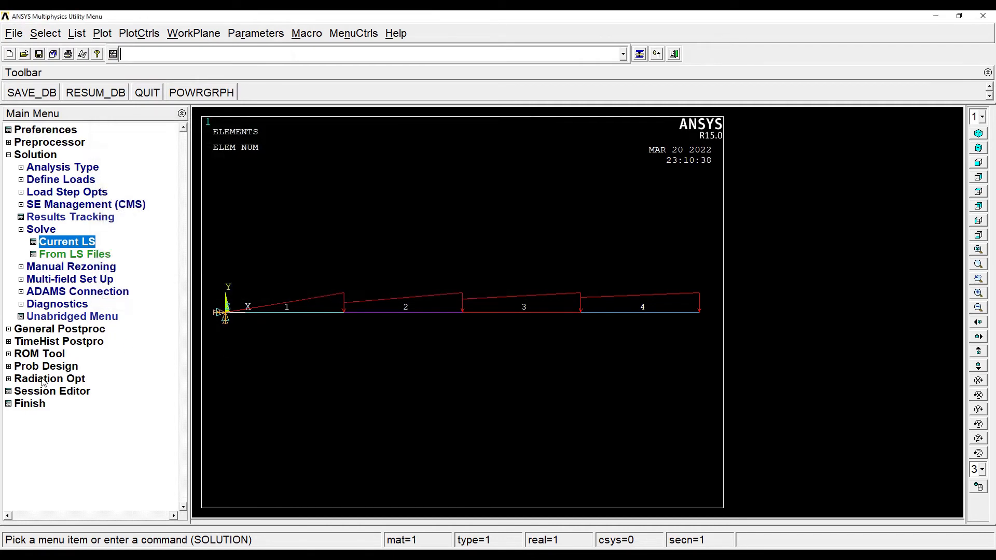
# - Plot the deformed shape of the beam together with its undeformed shape
pyautogui.click(60, 330)
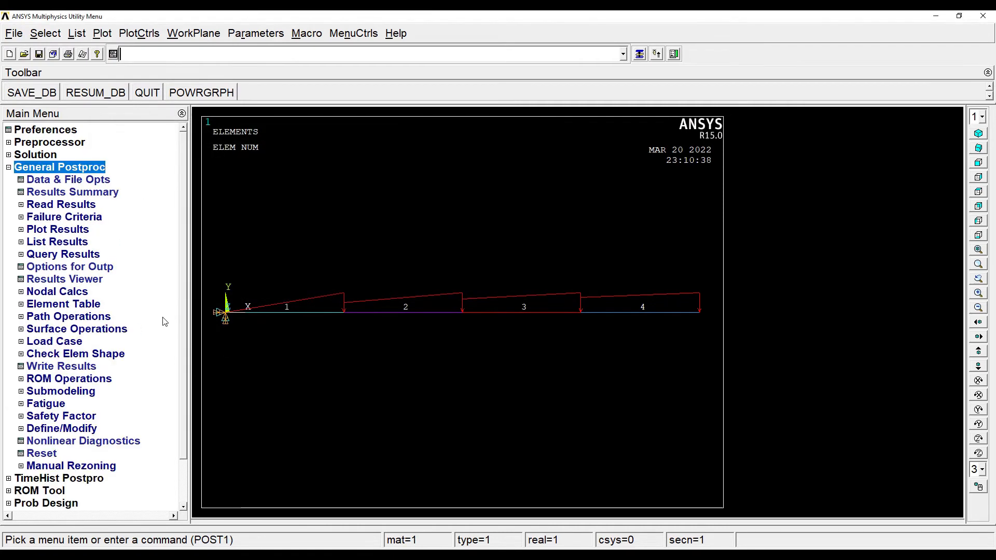
pyautogui.click(63, 229)
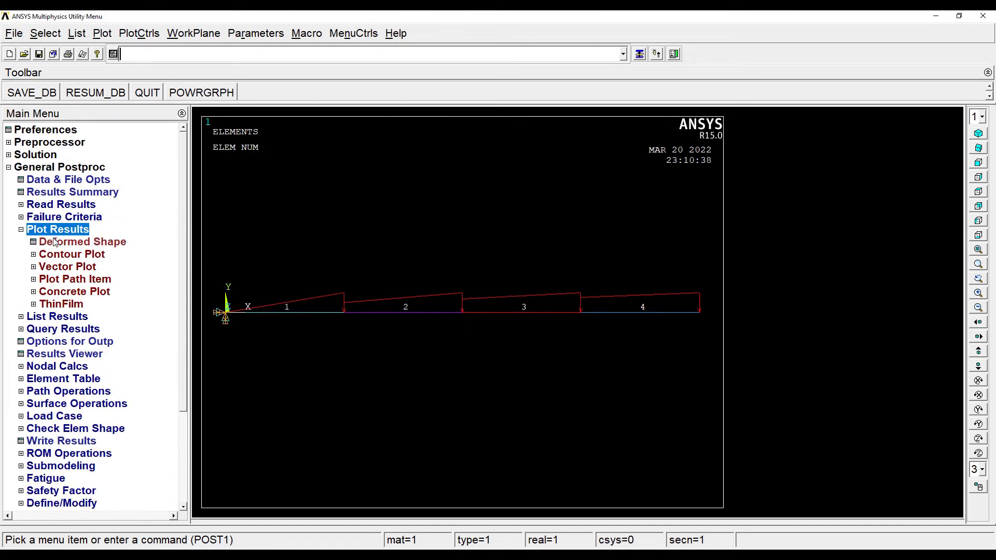
pyautogui.click(58, 242)
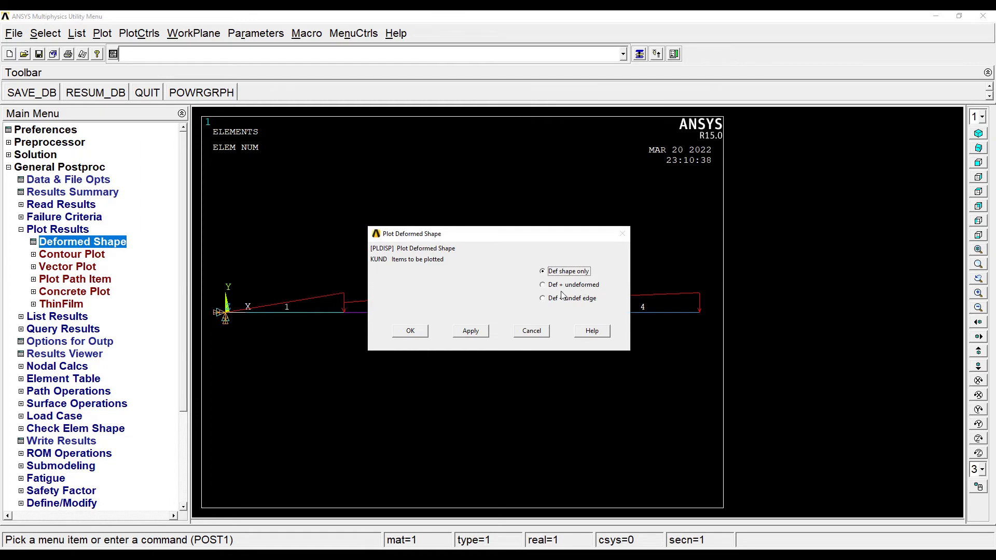
pyautogui.click(547, 285)
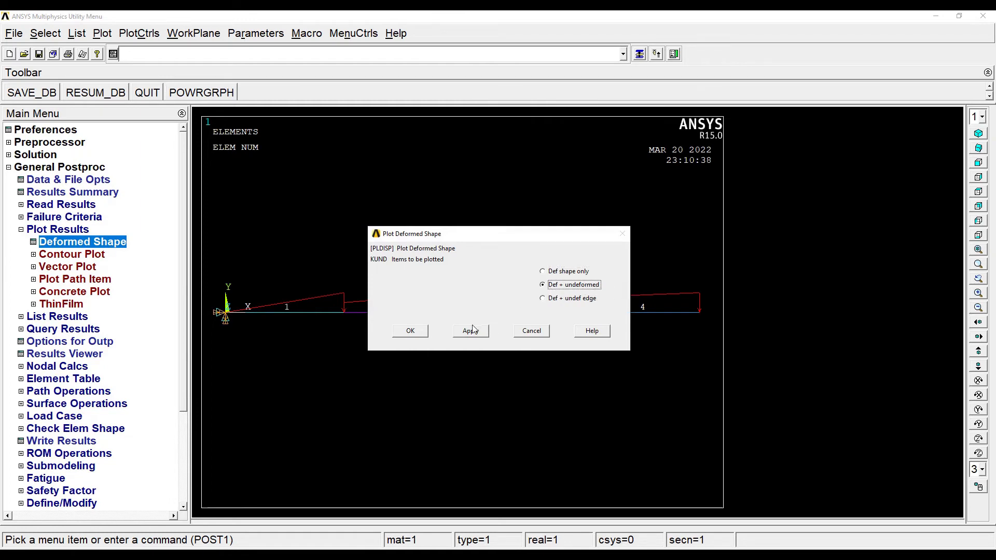
pyautogui.click(418, 333)
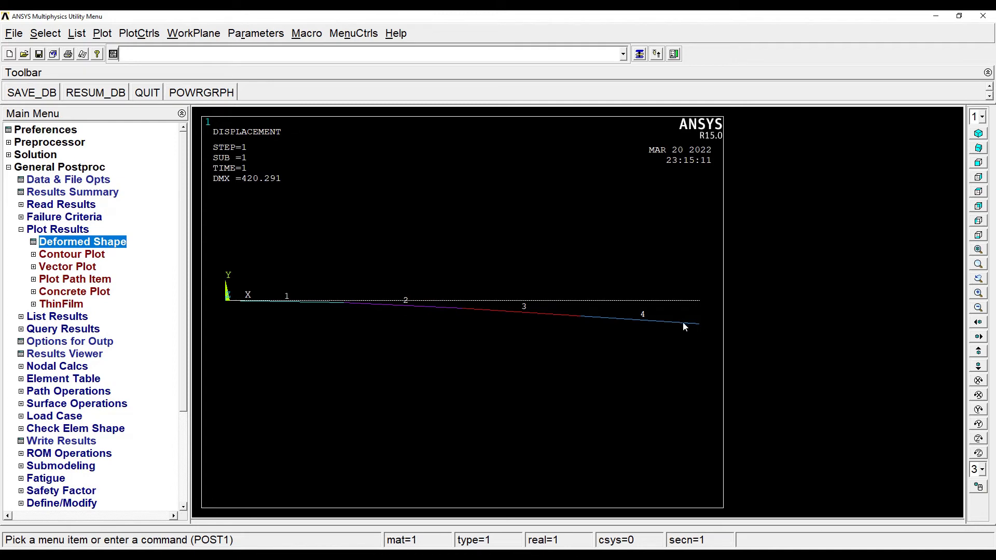
# - Turn on the display of element shapes based on real constants and show the deformed beam in isometric view
pyautogui.click(156, 34)
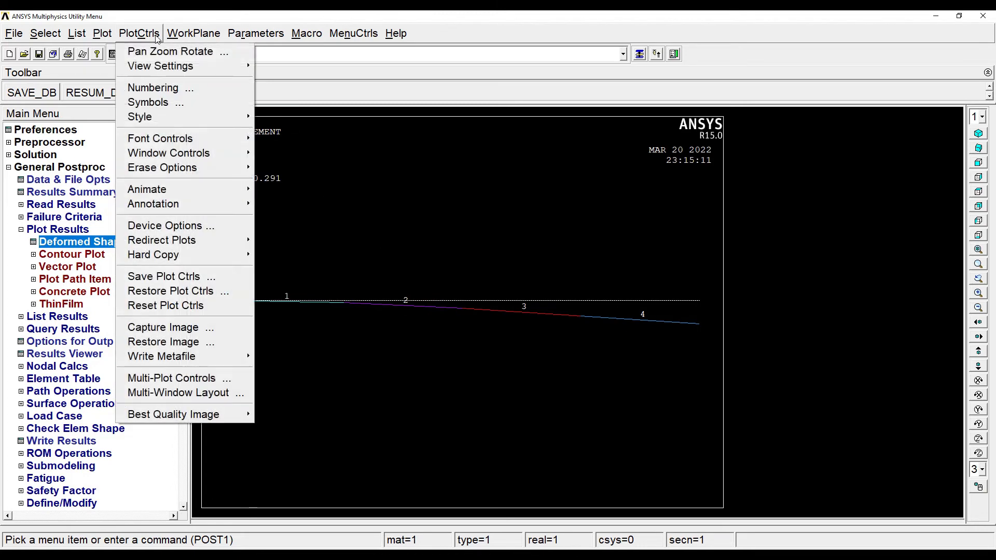
pyautogui.moveTo(171, 119)
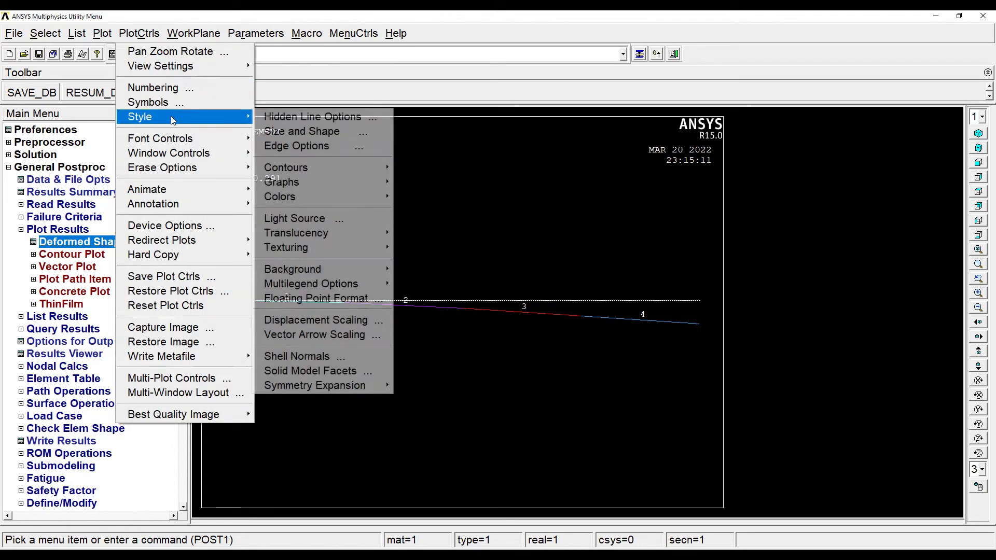
pyautogui.click(331, 132)
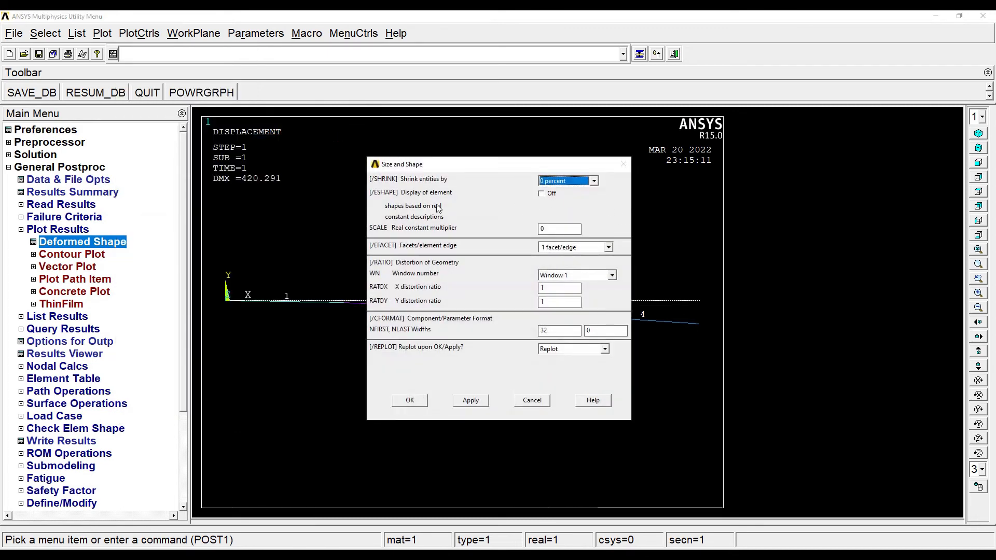
pyautogui.click(540, 194)
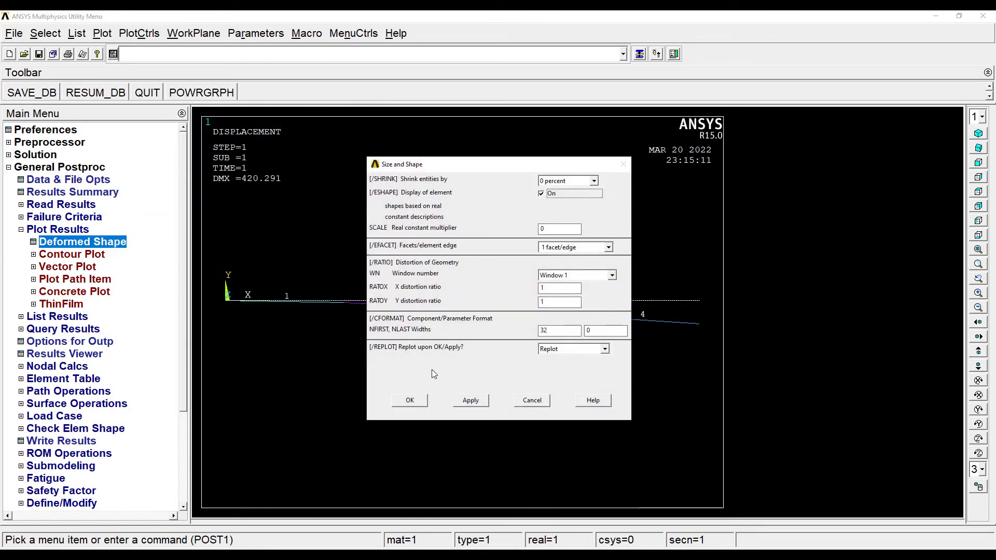
pyautogui.click(400, 400)
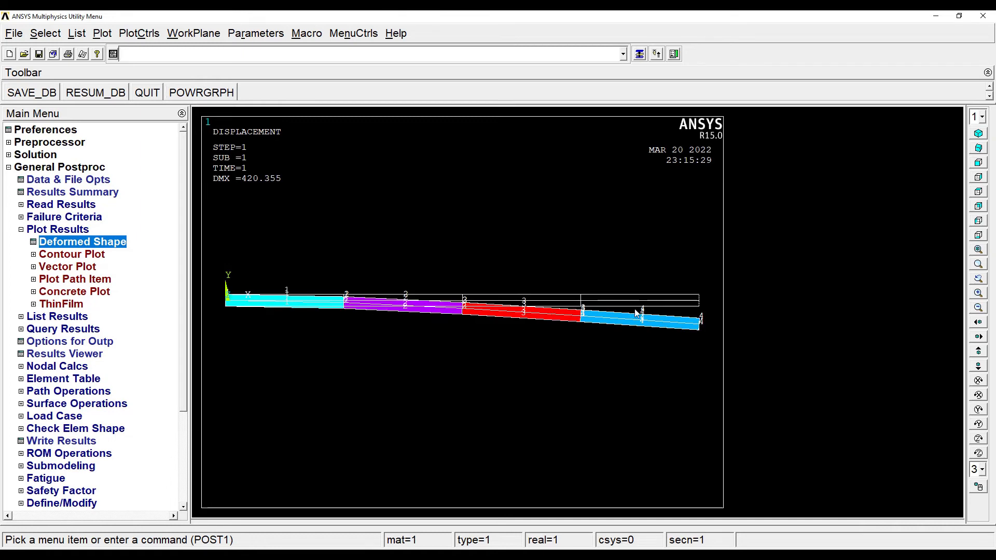
pyautogui.click(978, 165)
pyautogui.click(979, 176)
pyautogui.click(978, 134)
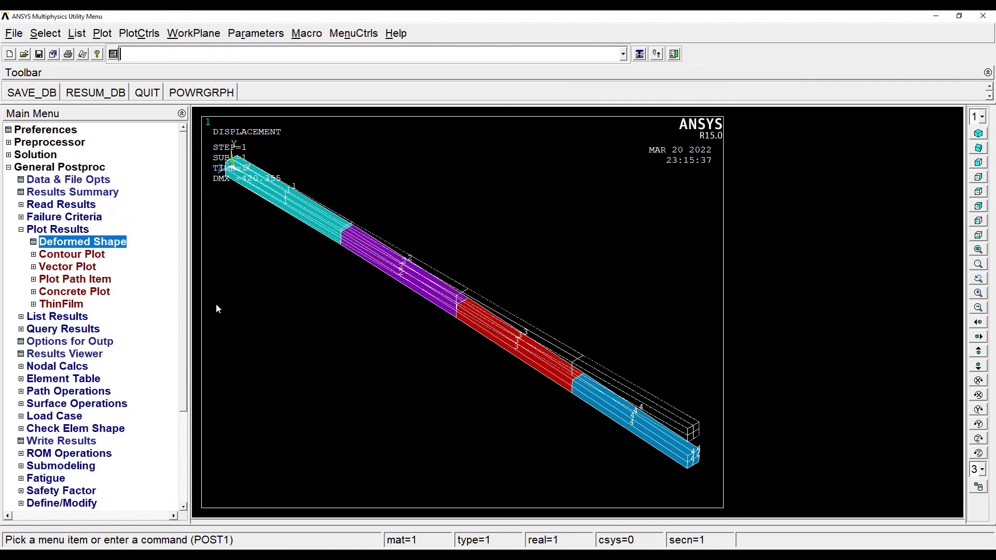
# - Turn off the display of element shapes based on real constants, replot, and leave the isometric view
pyautogui.click(139, 33)
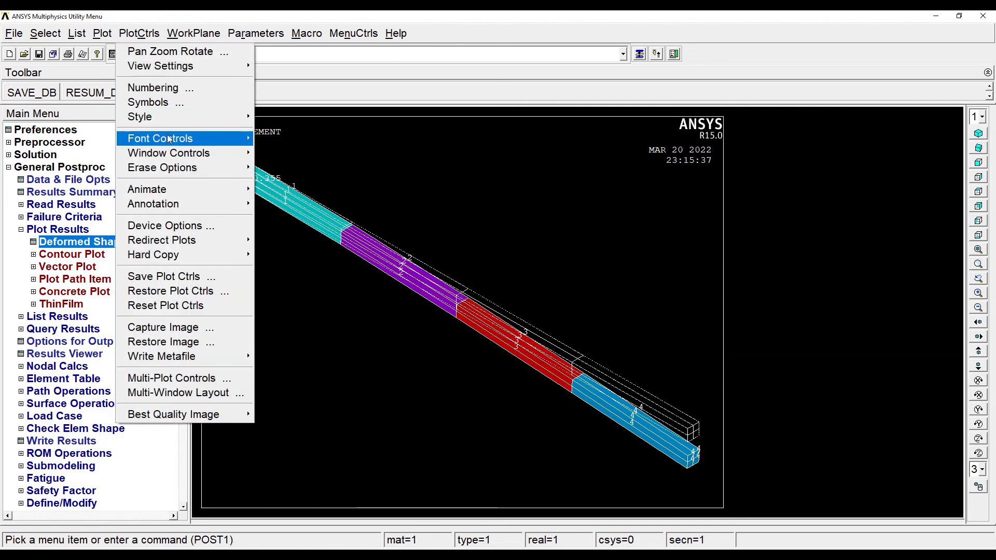
pyautogui.moveTo(176, 117)
pyautogui.click(327, 134)
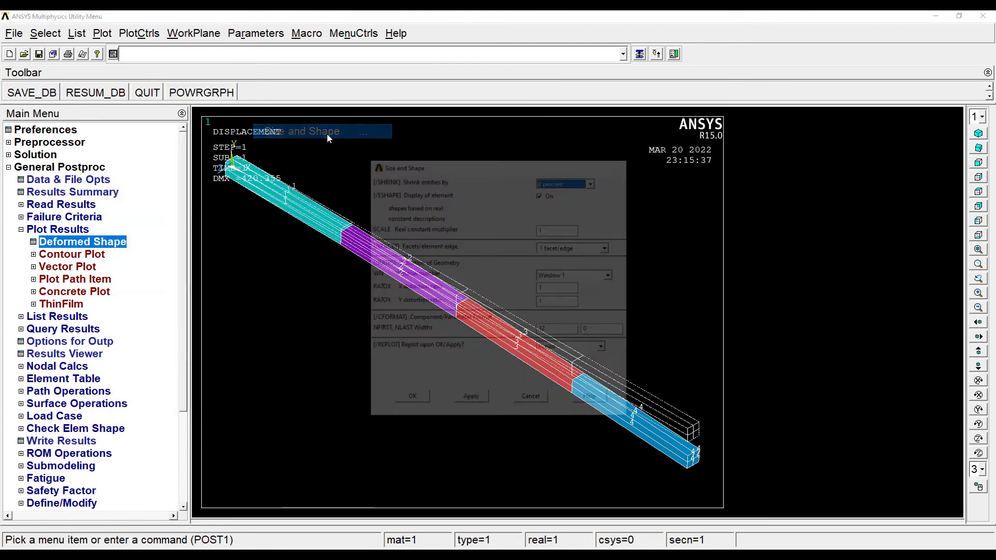
pyautogui.click(541, 194)
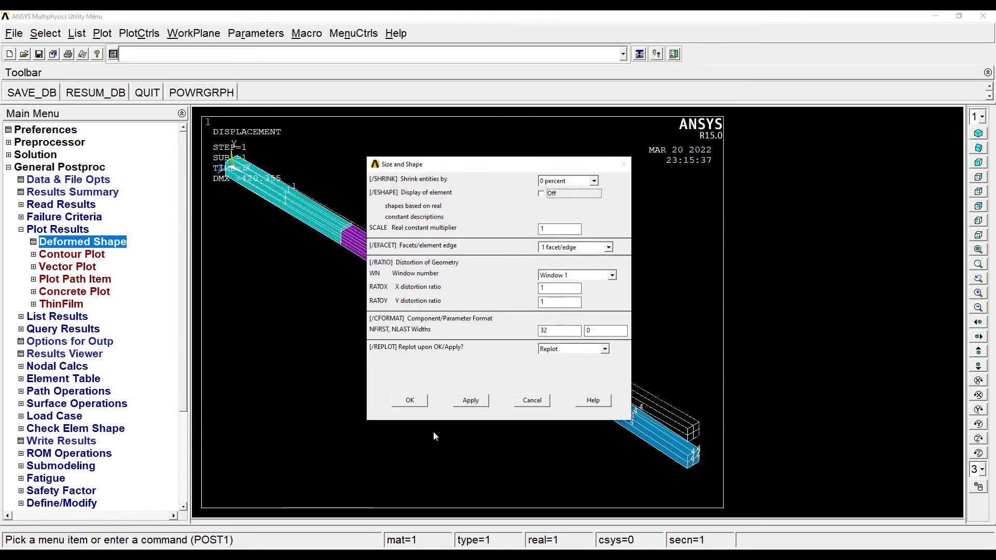
pyautogui.click(409, 400)
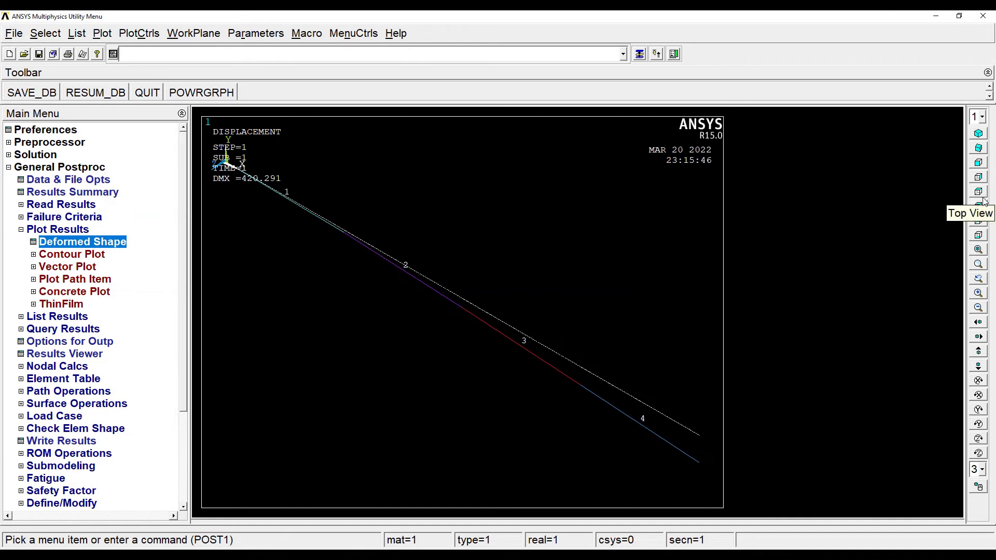
pyautogui.click(979, 236)
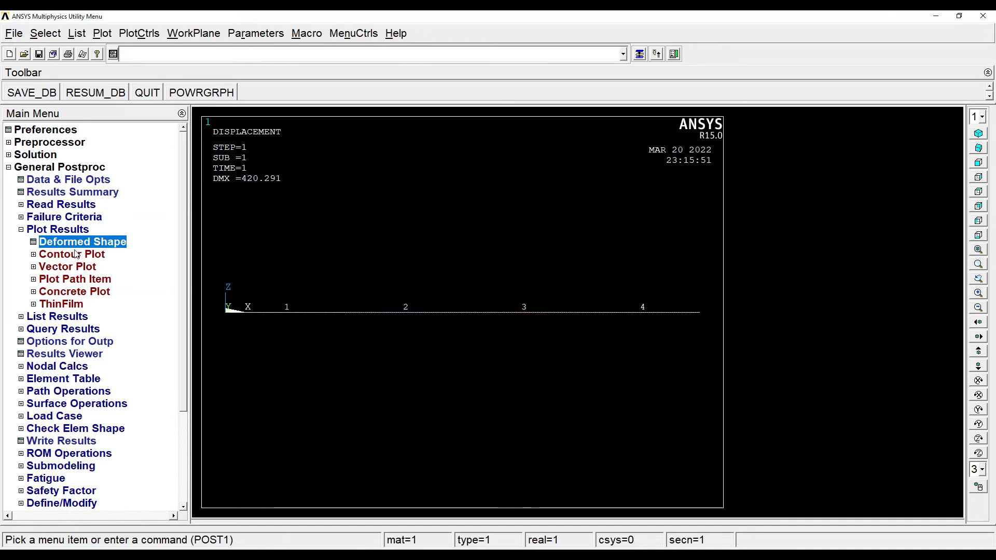
# - Plot the nodal solution contour of the displacement vector sum, showing the deformed shape only
pyautogui.click(67, 267)
pyautogui.click(70, 254)
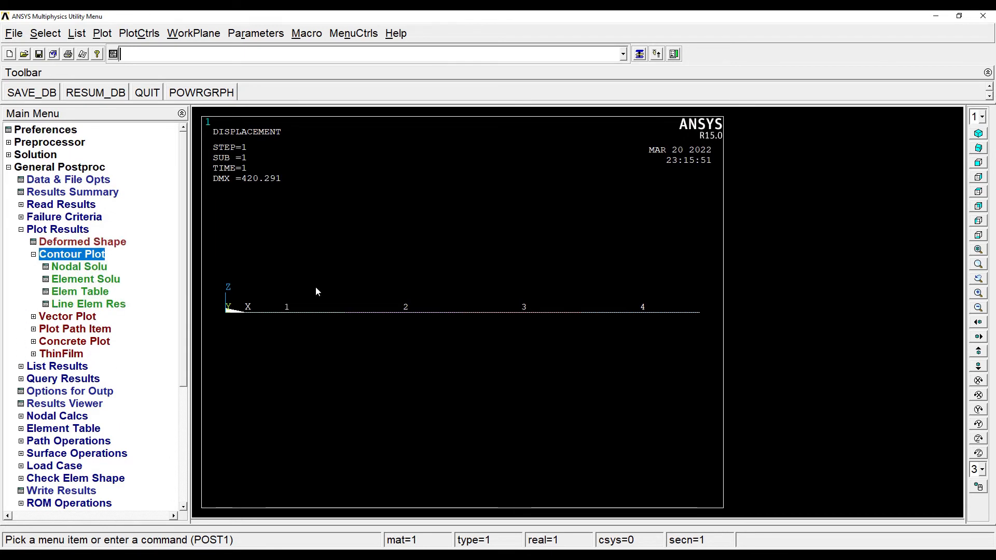
pyautogui.click(79, 267)
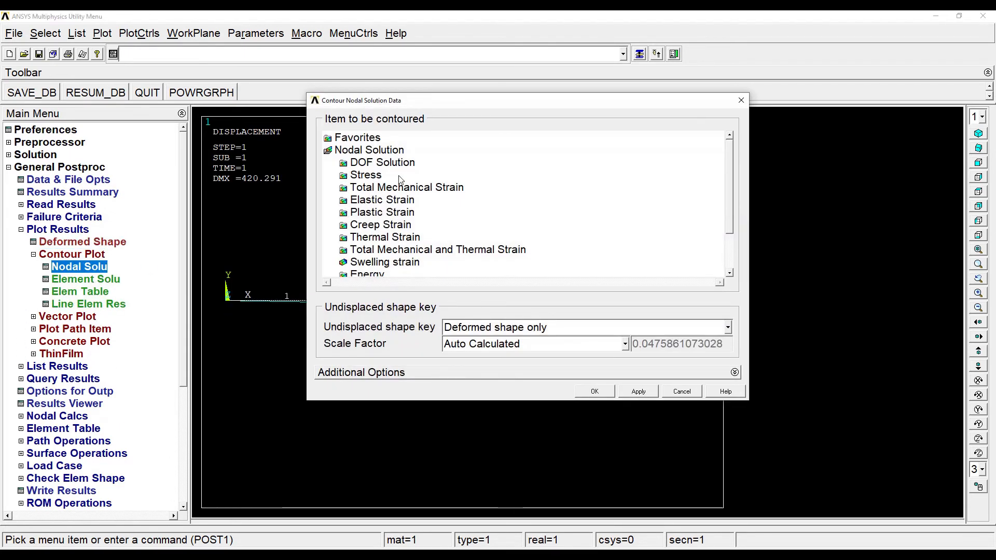
pyautogui.click(373, 165)
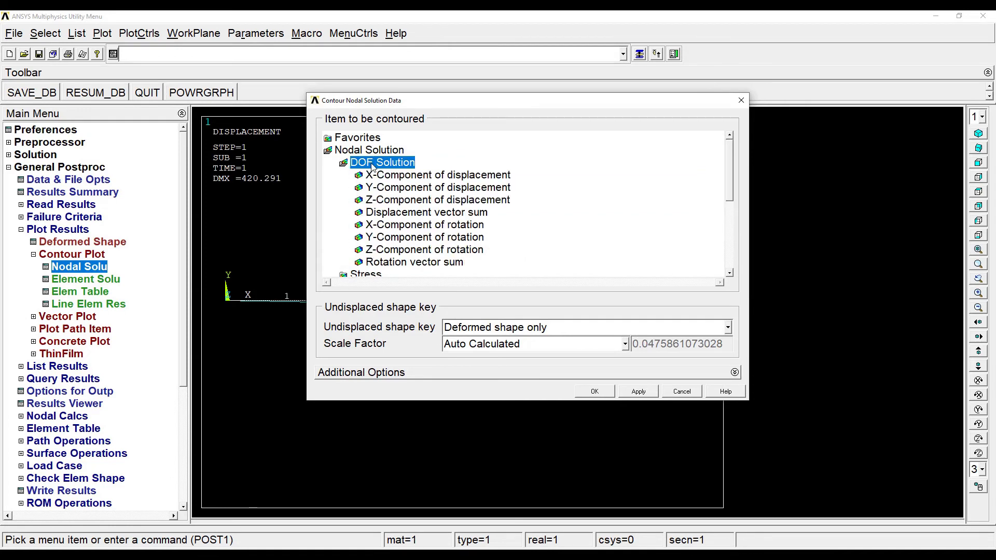
pyautogui.click(417, 214)
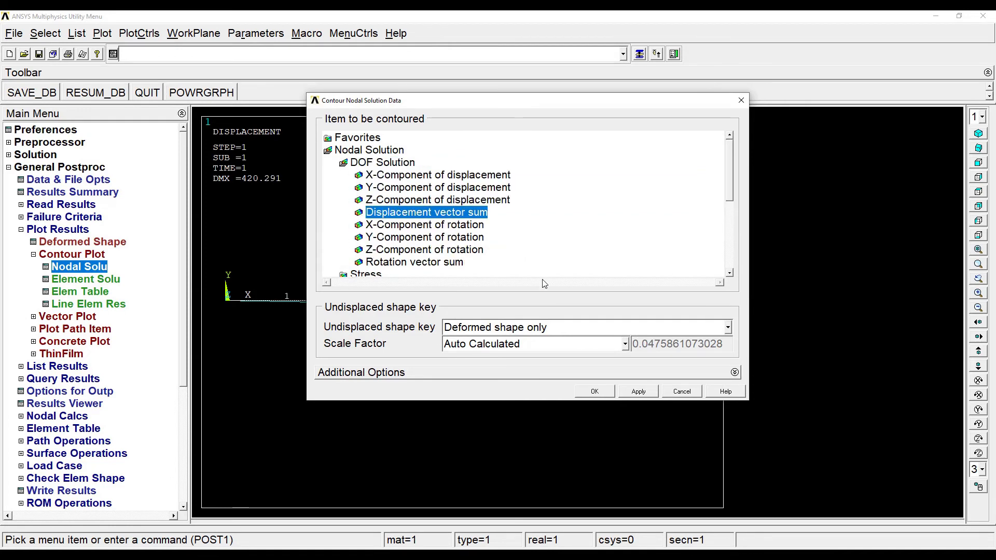
pyautogui.click(600, 392)
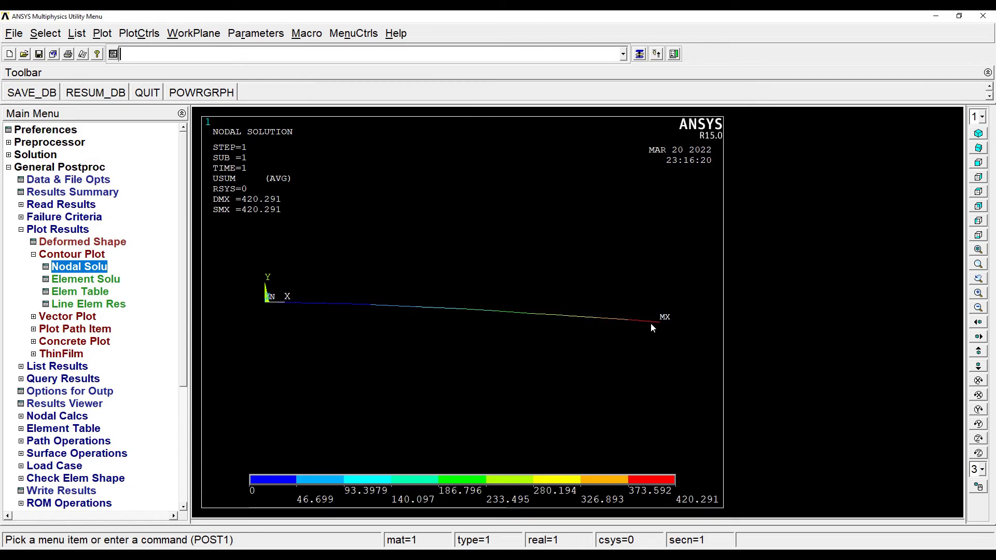
# - Plot the nodal solution contour of the von Mises stress, showing the deformed shape only
pyautogui.click(67, 267)
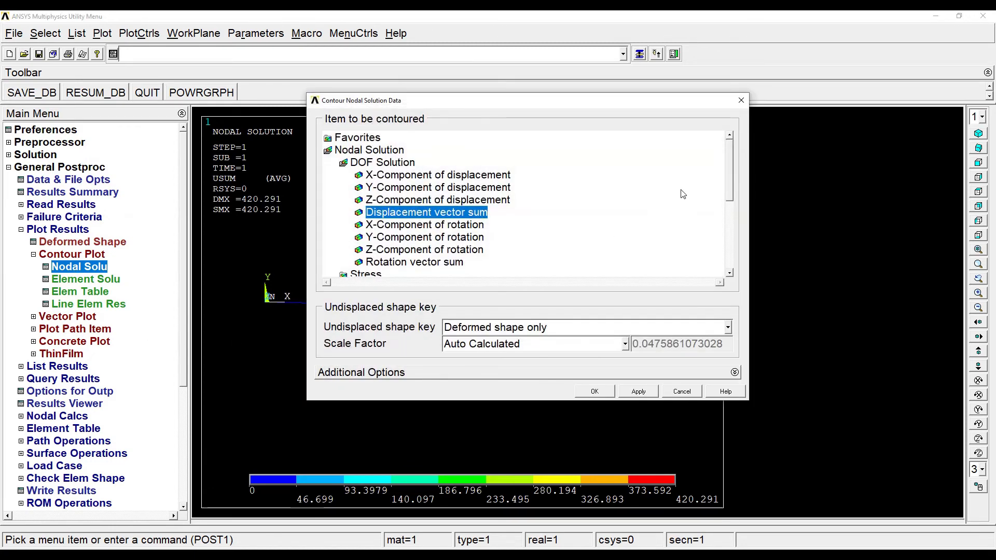
pyautogui.scroll(-3, 736, 182)
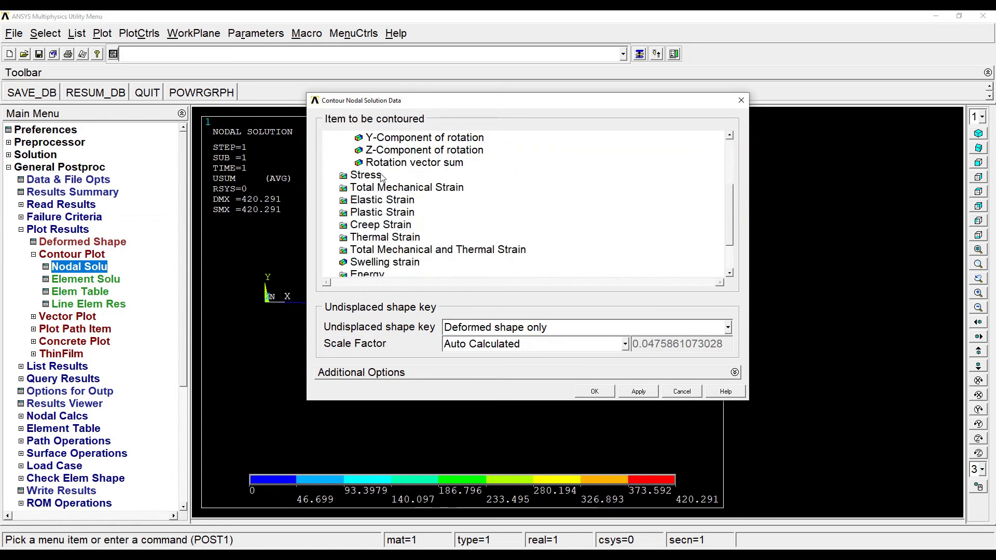
pyautogui.click(369, 177)
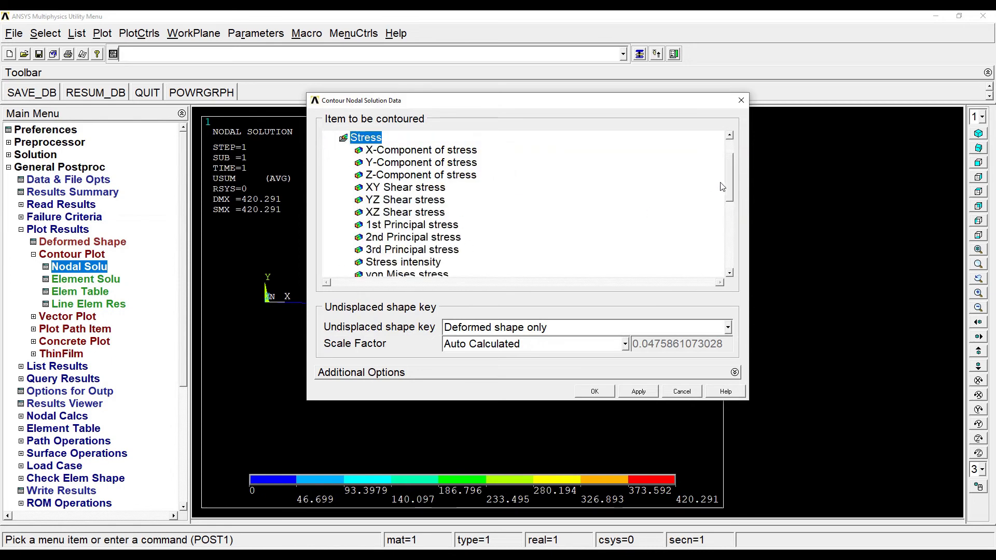
pyautogui.scroll(-2, 730, 187)
pyautogui.click(424, 251)
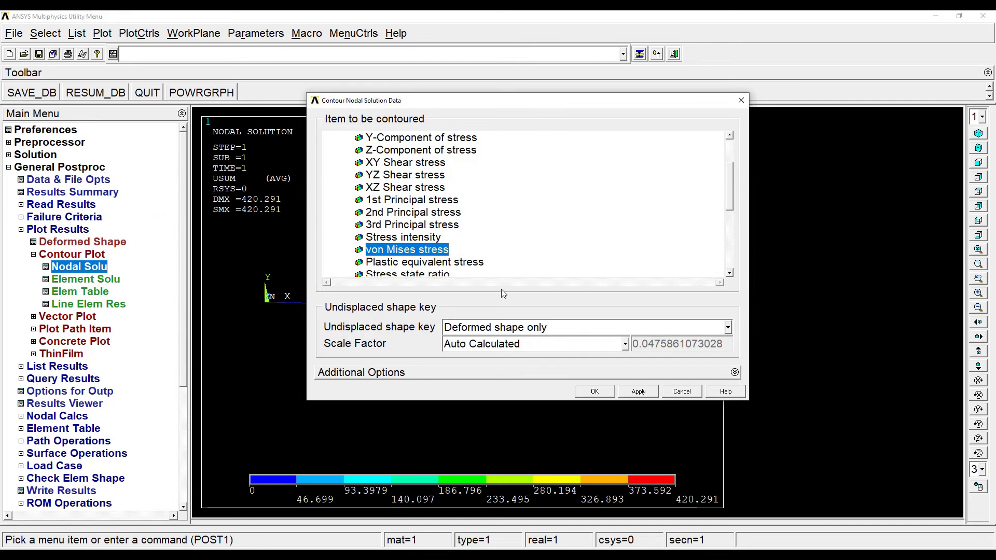
pyautogui.click(604, 391)
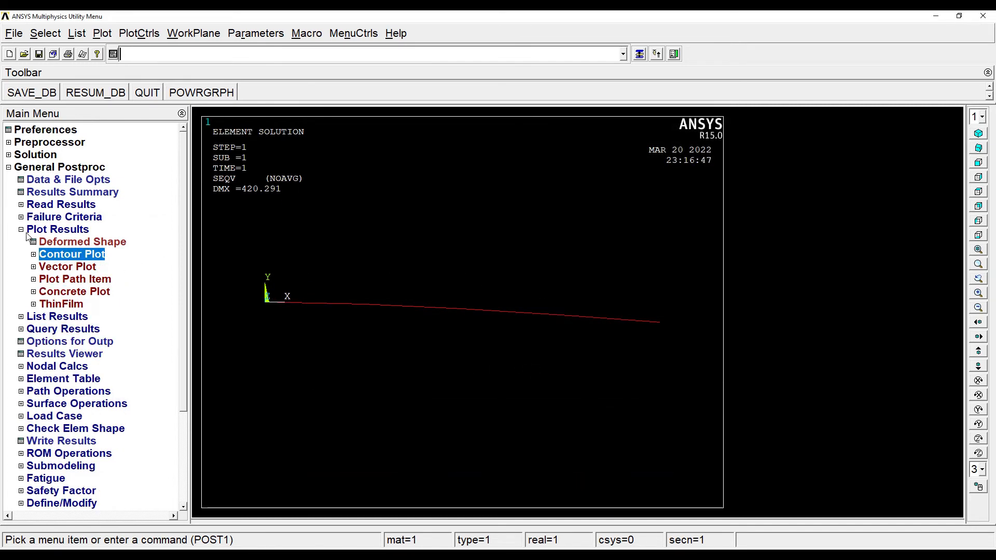
# - List the nodal solution results for the displacement vector sum, and close the listing after reading it
pyautogui.click(31, 230)
pyautogui.click(59, 242)
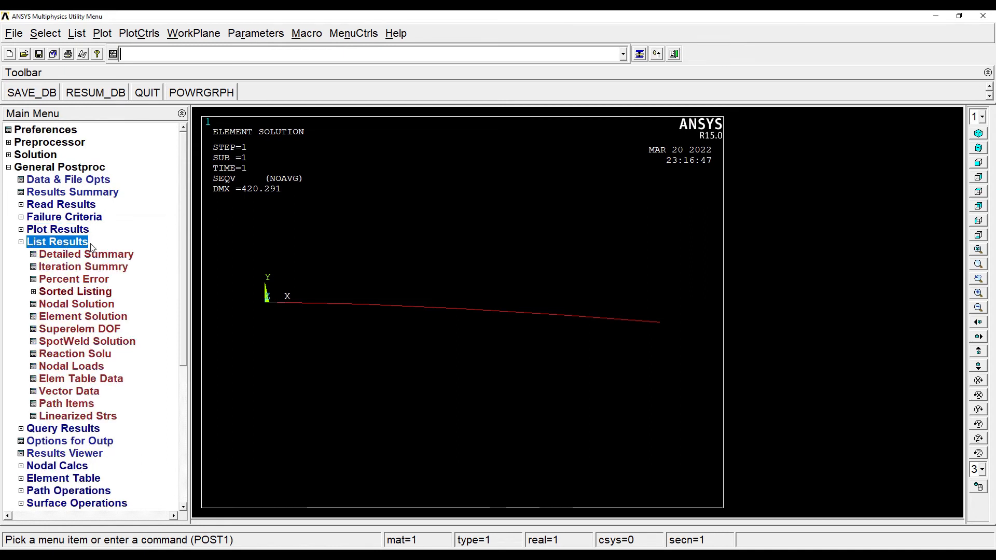
pyautogui.click(87, 305)
pyautogui.doubleClick(440, 242)
pyautogui.click(490, 293)
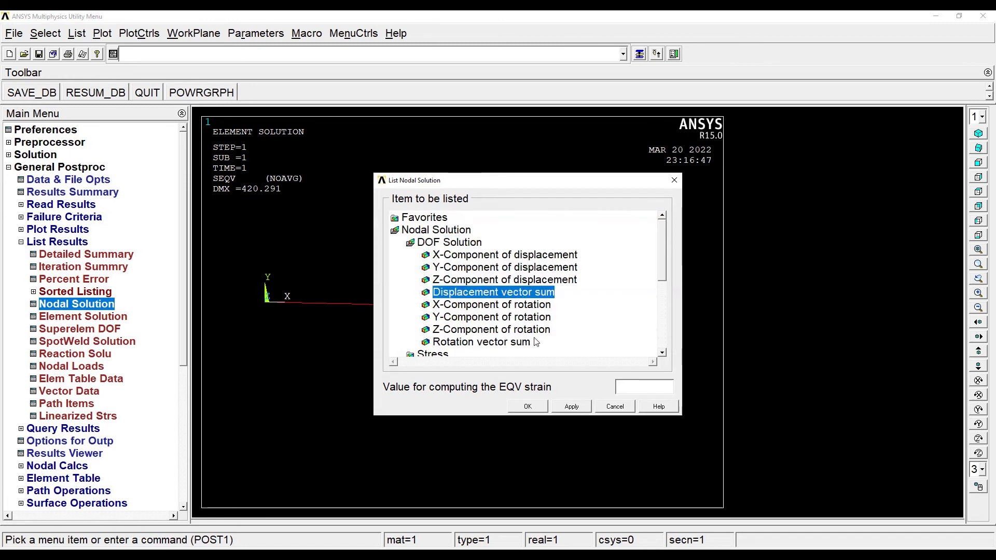
pyautogui.click(530, 409)
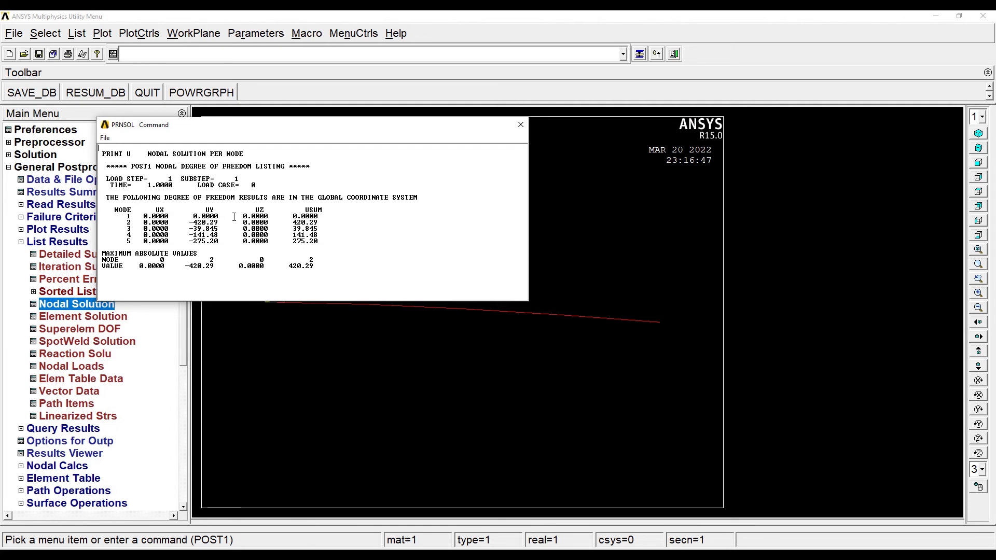
pyautogui.click(521, 125)
# - List the element solution results for the von Mises stress
pyautogui.click(82, 317)
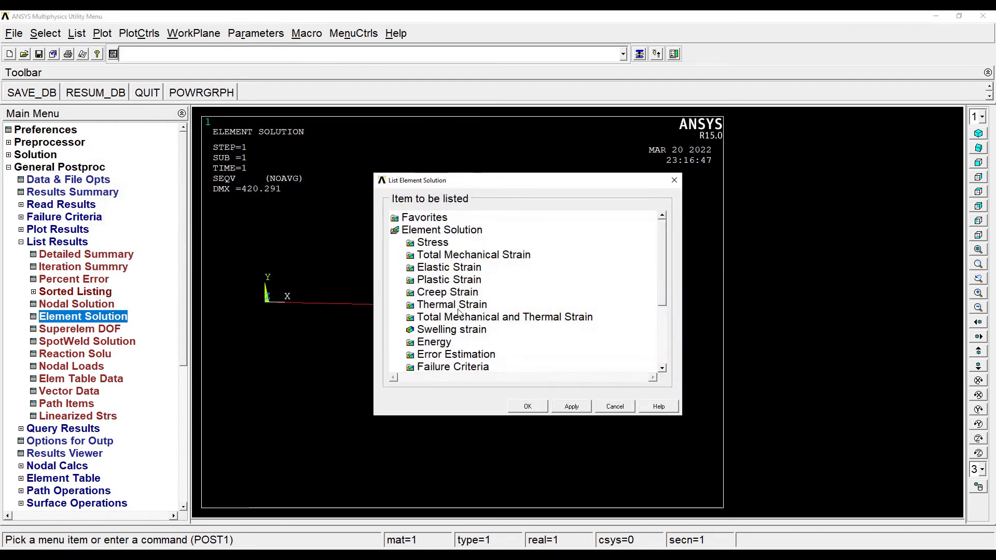
pyautogui.click(436, 243)
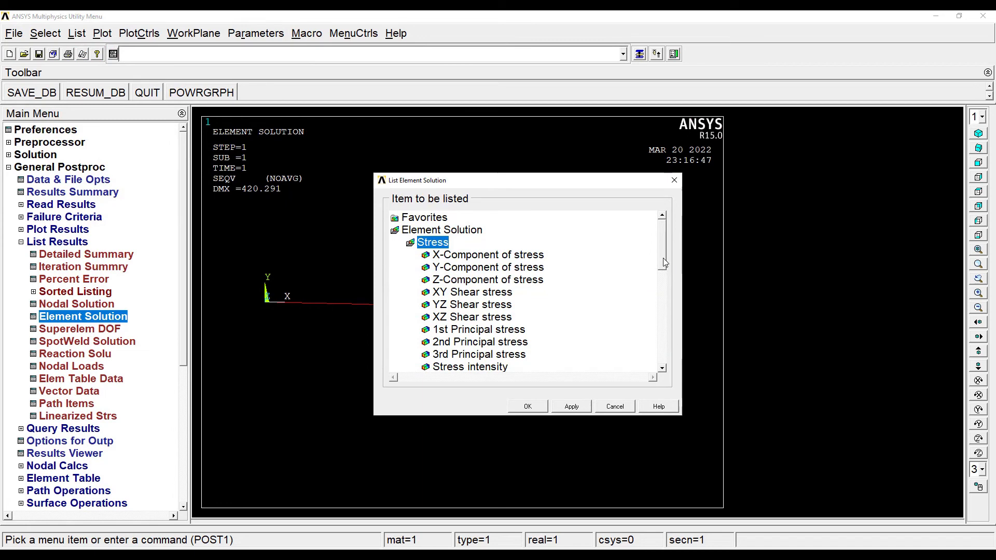
pyautogui.moveTo(663, 258); pyautogui.dragTo(659, 290)
pyautogui.click(475, 293)
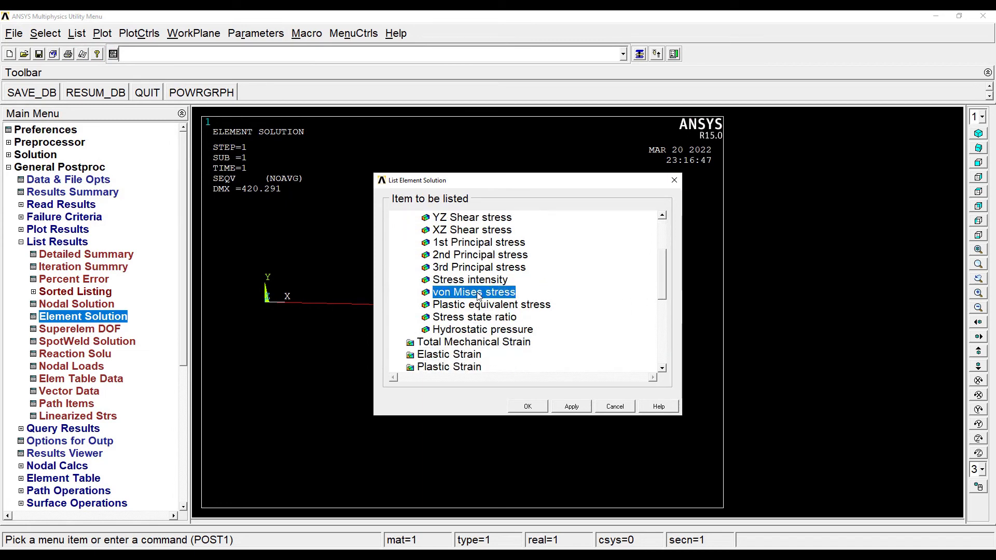
pyautogui.click(514, 405)
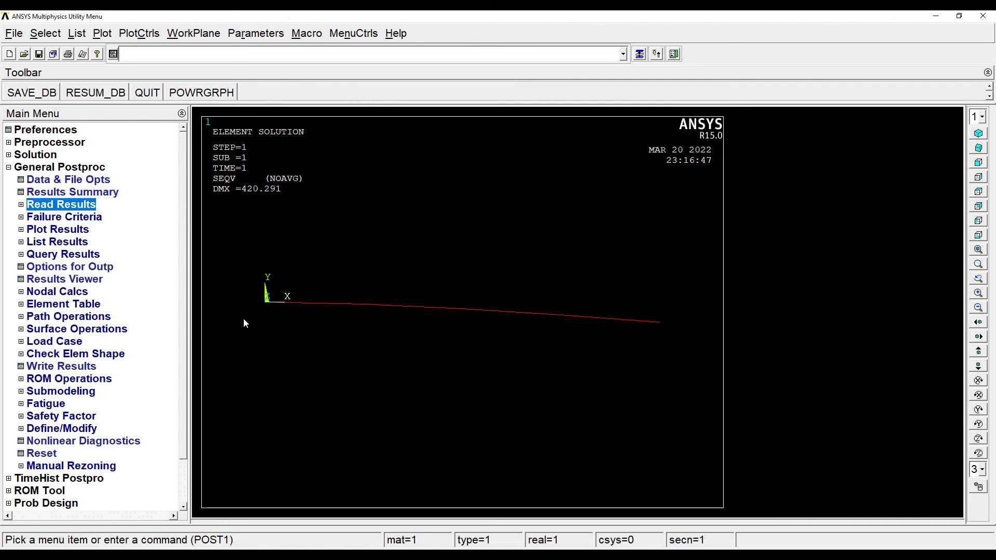
# - Animate the deformed shape together with the undeformed shape using 10 frames and a 0.5 s time delay, and close the animation controller
pyautogui.click(130, 34)
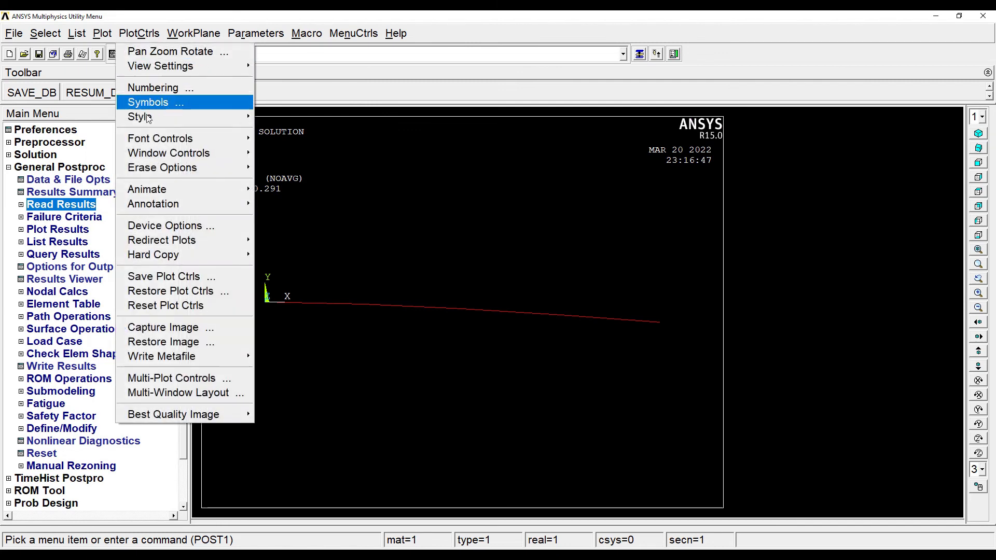
pyautogui.moveTo(184, 196)
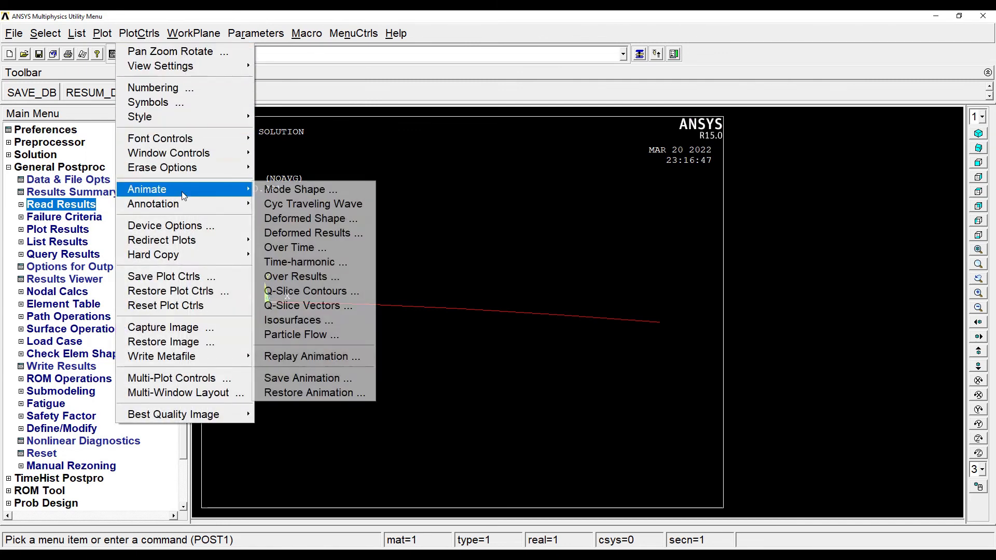
pyautogui.click(288, 220)
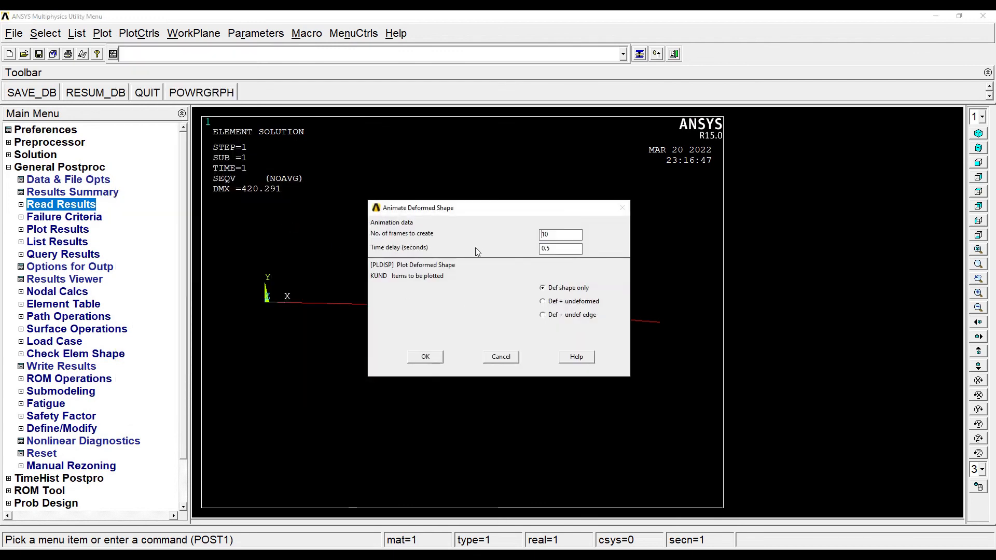
pyautogui.click(543, 302)
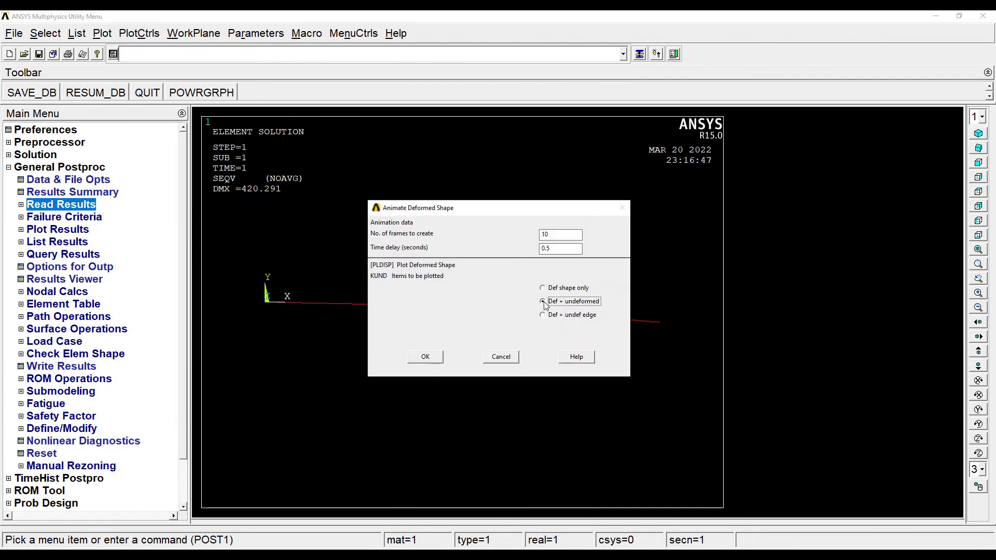
pyautogui.click(436, 359)
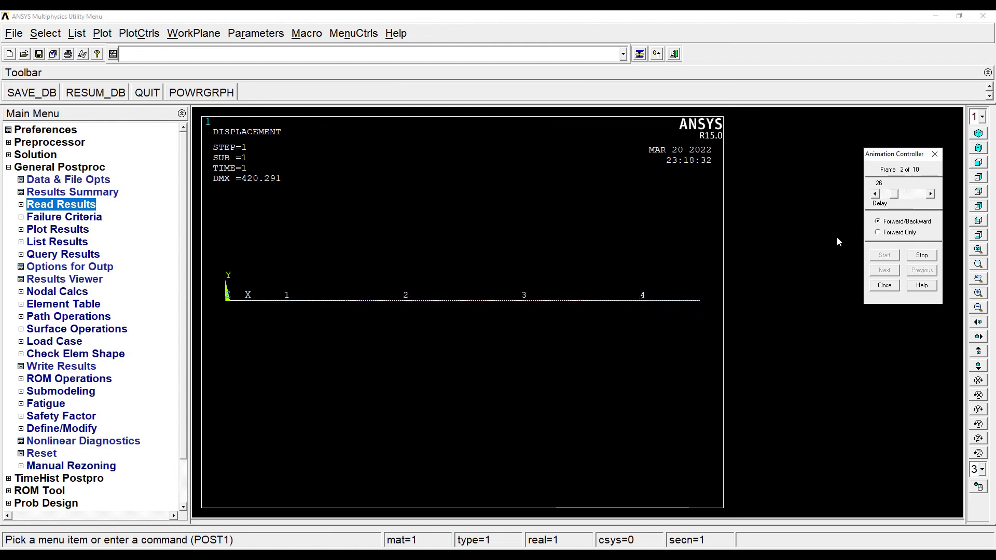
pyautogui.click(882, 285)
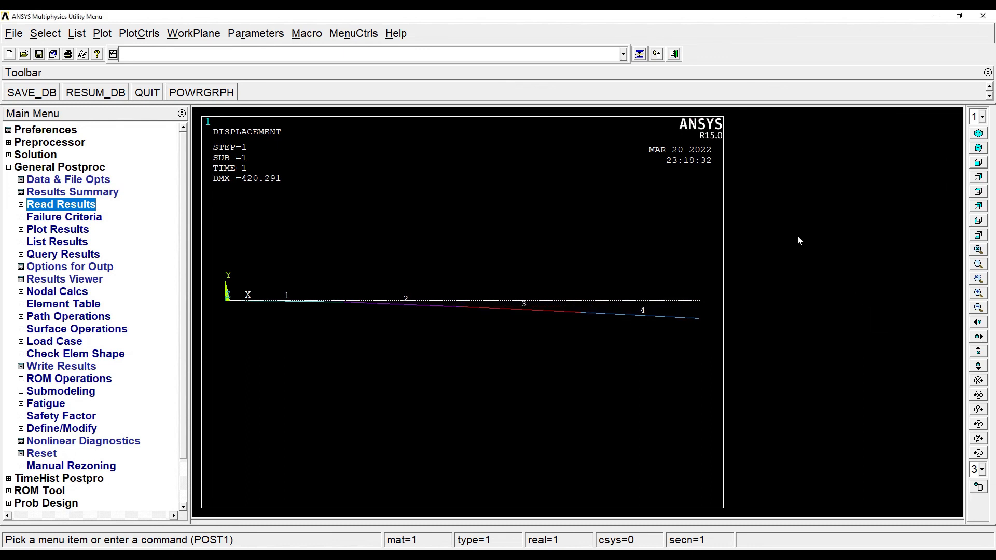